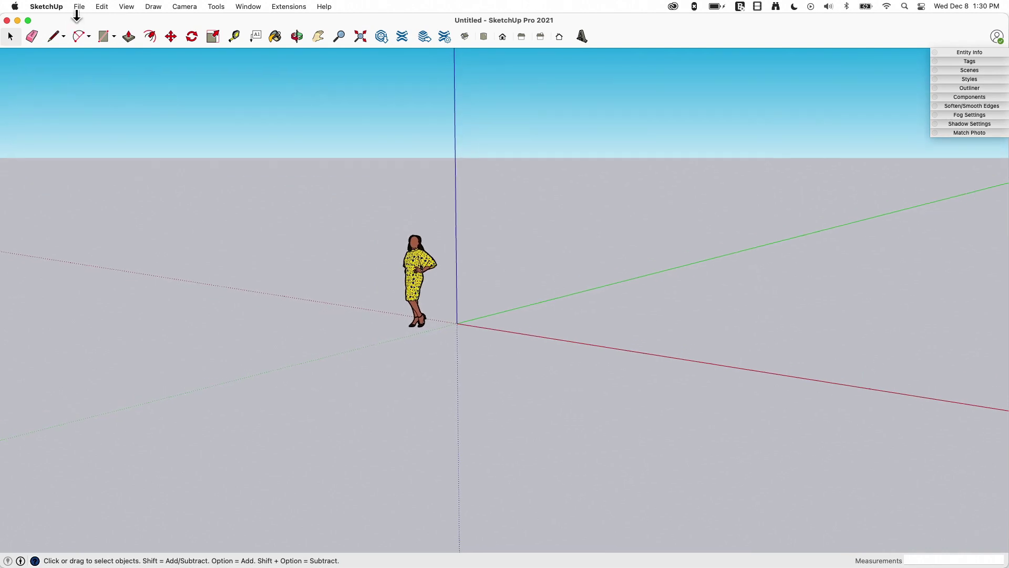
# Step: Start adding a geo-location and frame the residential area west of highway 119 in the import region at zoom level 14
pyautogui.click(79, 8)
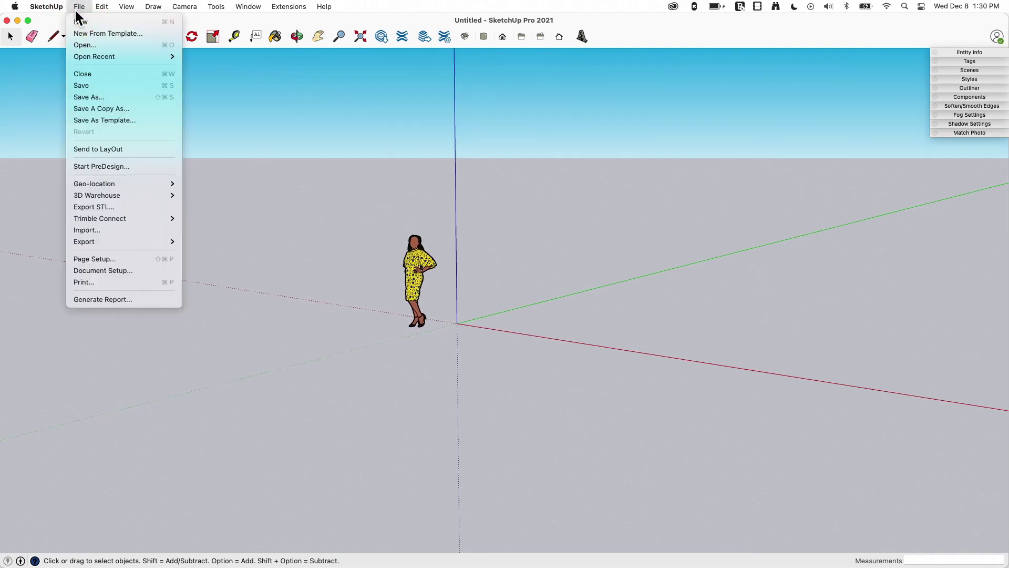
pyautogui.moveTo(84, 185)
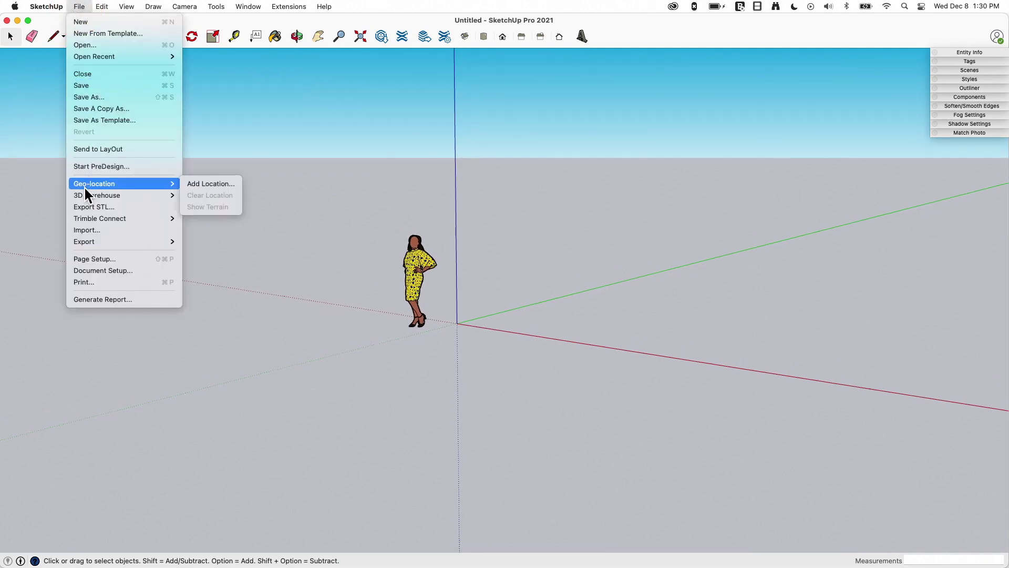
pyautogui.click(230, 190)
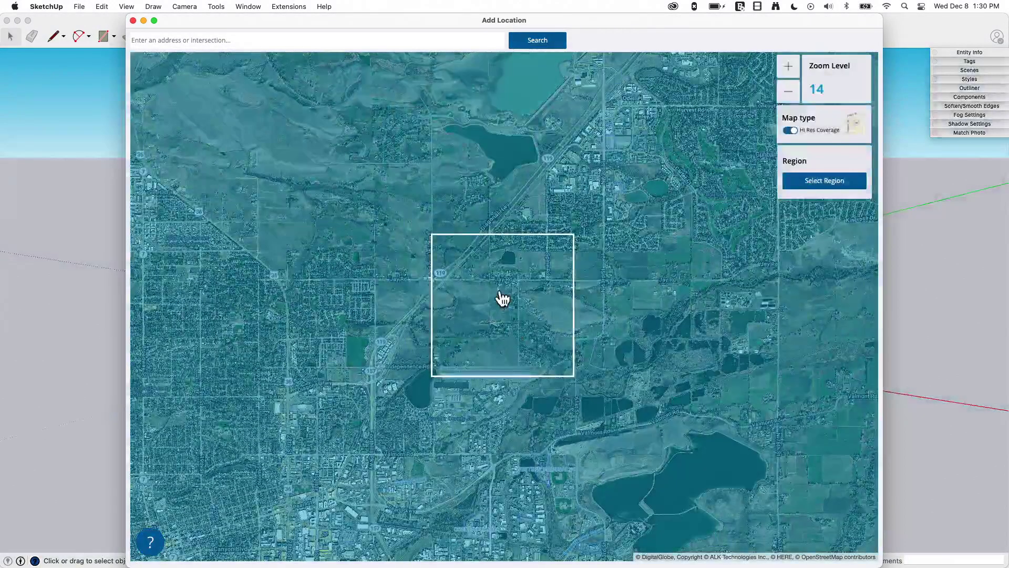
pyautogui.scroll(-2, 481, 284)
pyautogui.scroll(-2, 481, 284)
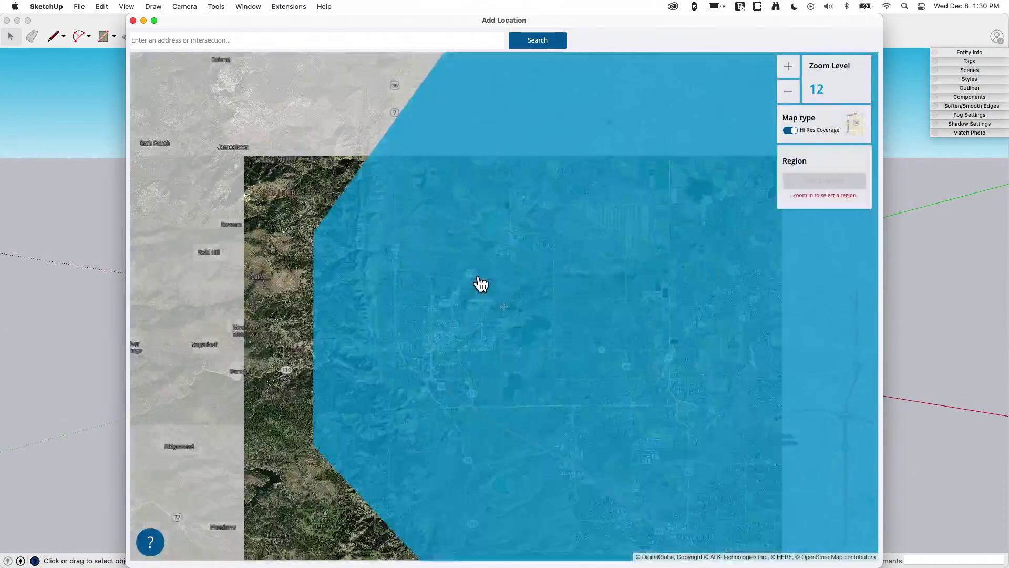
pyautogui.scroll(3, 480, 276)
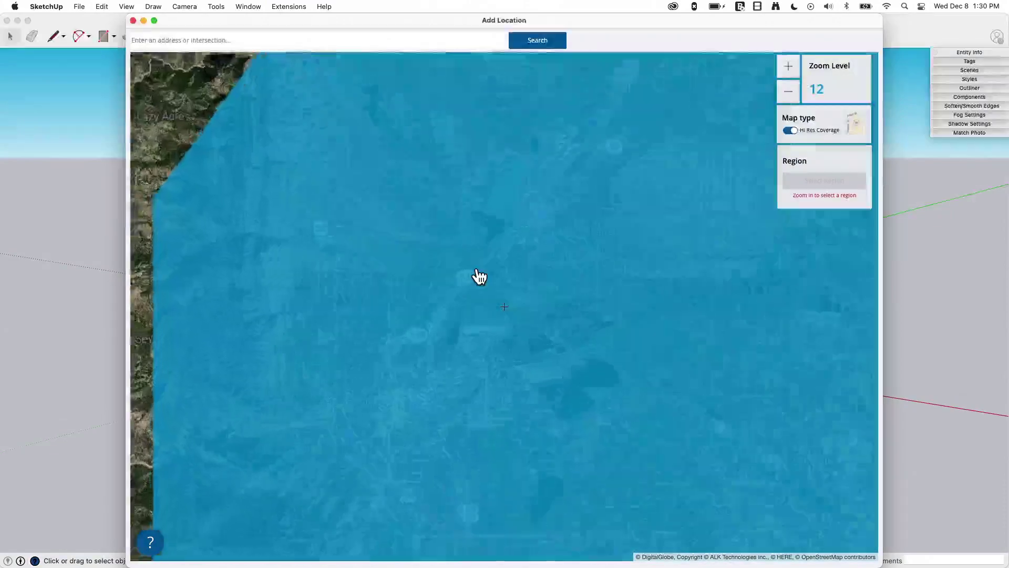
pyautogui.moveTo(505, 333); pyautogui.dragTo(677, 287)
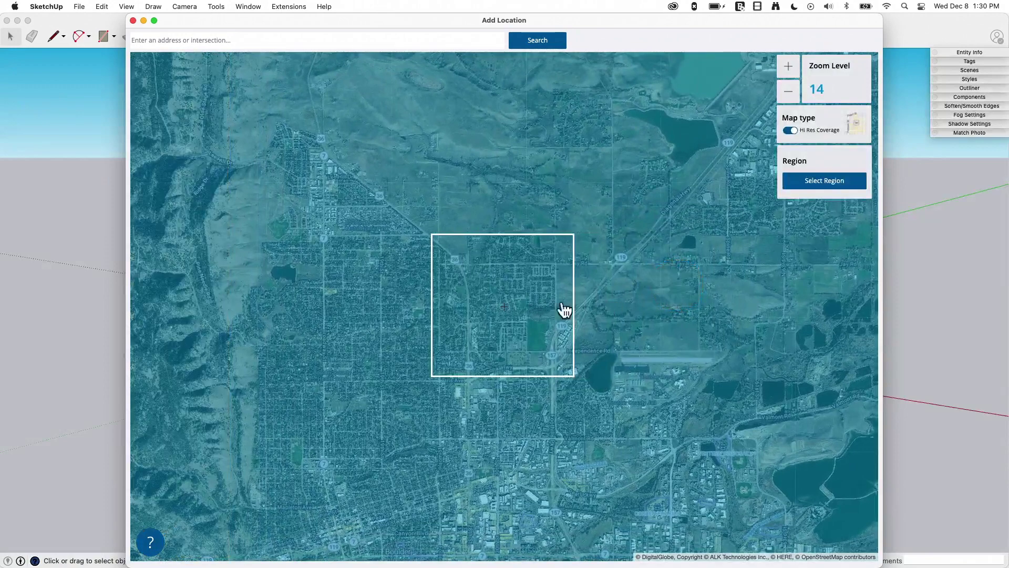
# Step: Turn off the hi-res coverage overlay and import the framed region using Digital Globe imagery
pyautogui.click(790, 129)
pyautogui.click(809, 188)
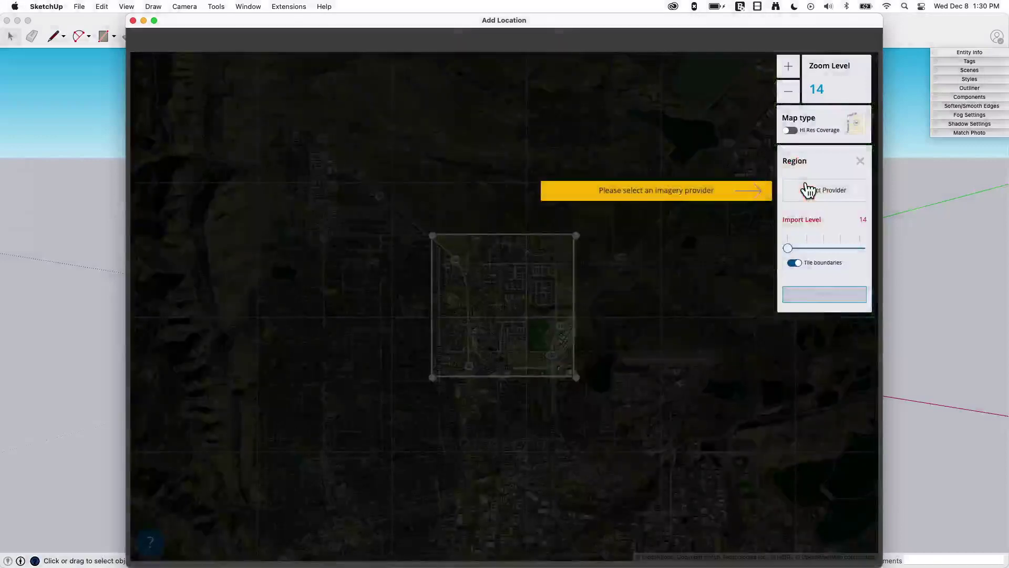
pyautogui.click(815, 194)
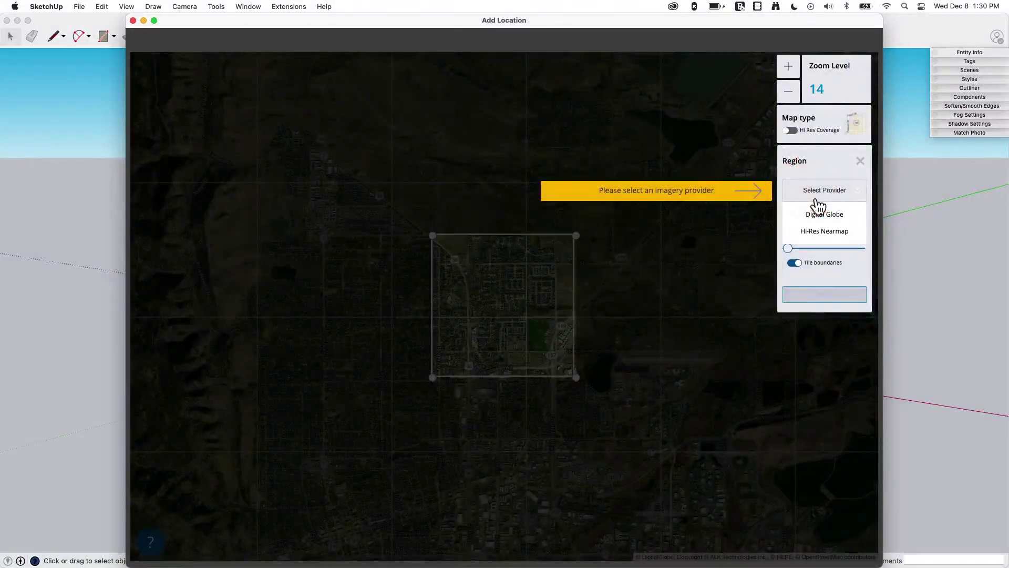
pyautogui.click(814, 224)
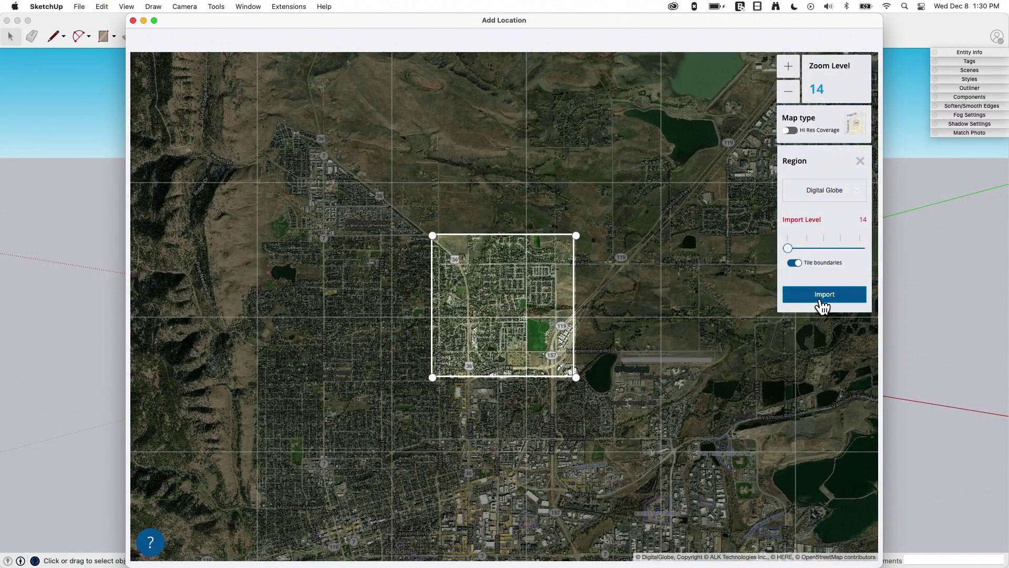
pyautogui.click(823, 296)
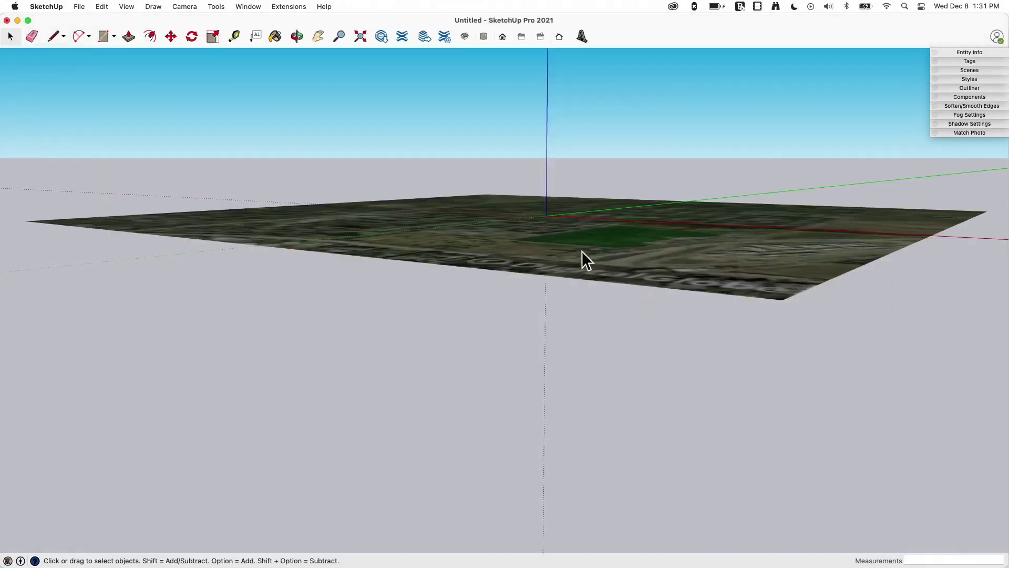
# Step: Start adding more imagery, turn off the hi-res coverage overlay and frame the area just east of the first tile, slightly overlapping it
pyautogui.moveTo(525, 207); pyautogui.dragTo(486, 237, button='middle')
pyautogui.press('space')
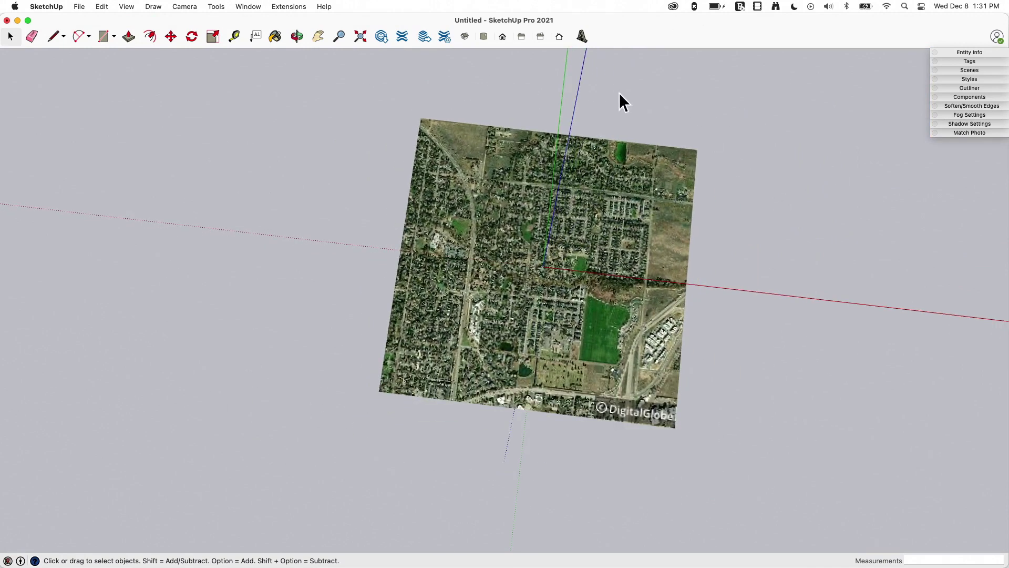
pyautogui.click(78, 7)
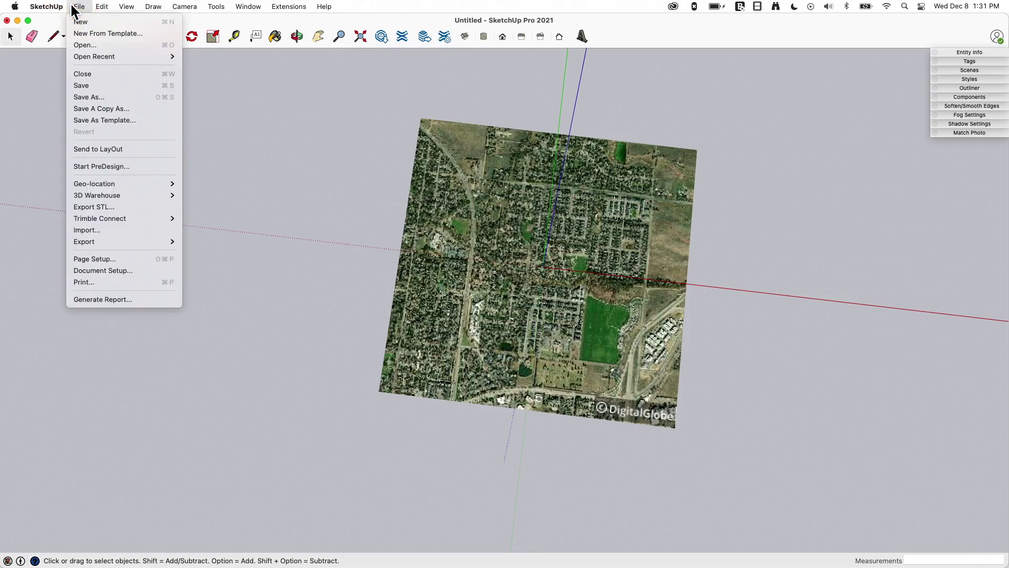
pyautogui.moveTo(104, 192)
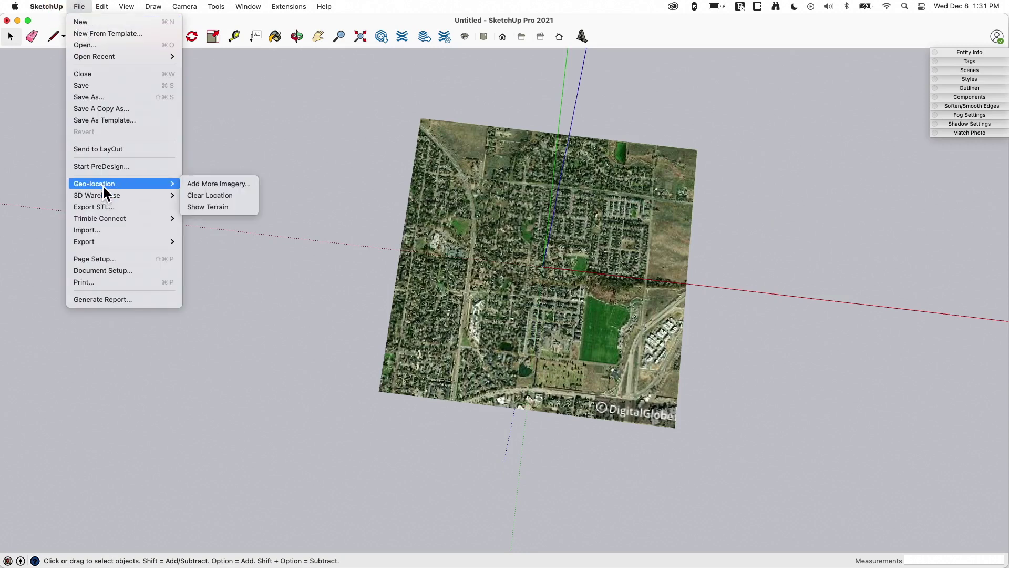
pyautogui.click(197, 187)
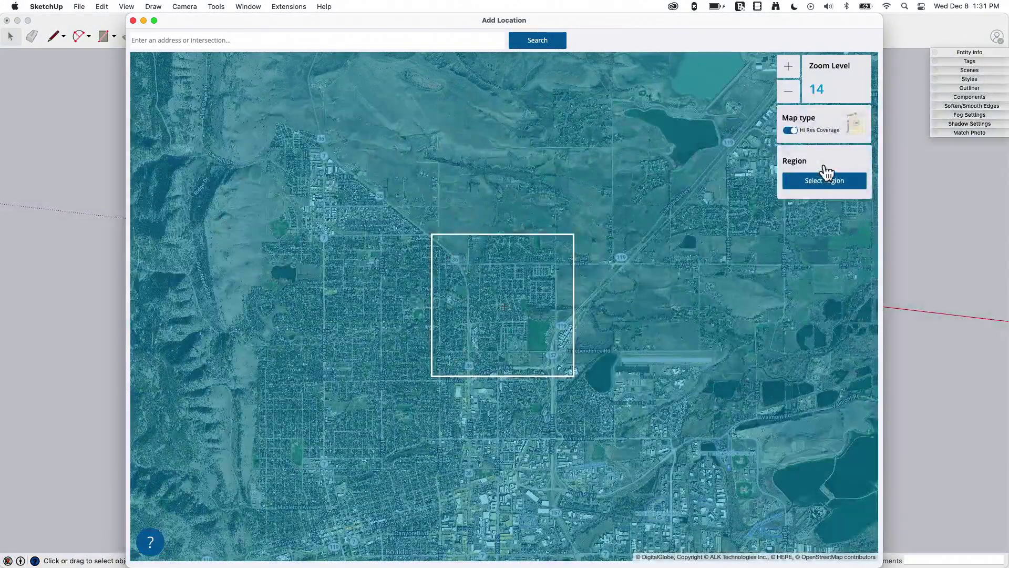
pyautogui.click(793, 131)
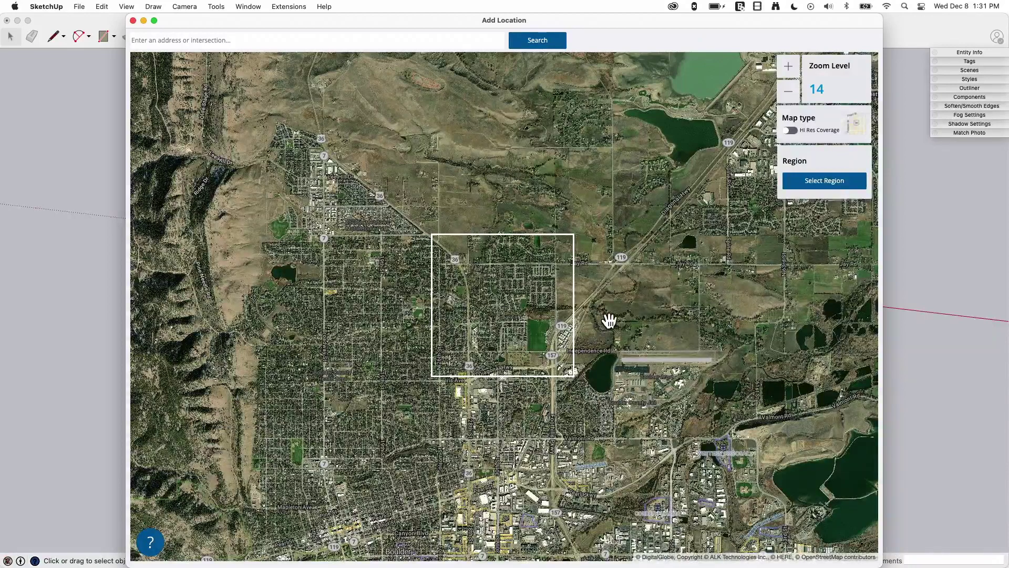
pyautogui.moveTo(753, 322); pyautogui.dragTo(640, 322)
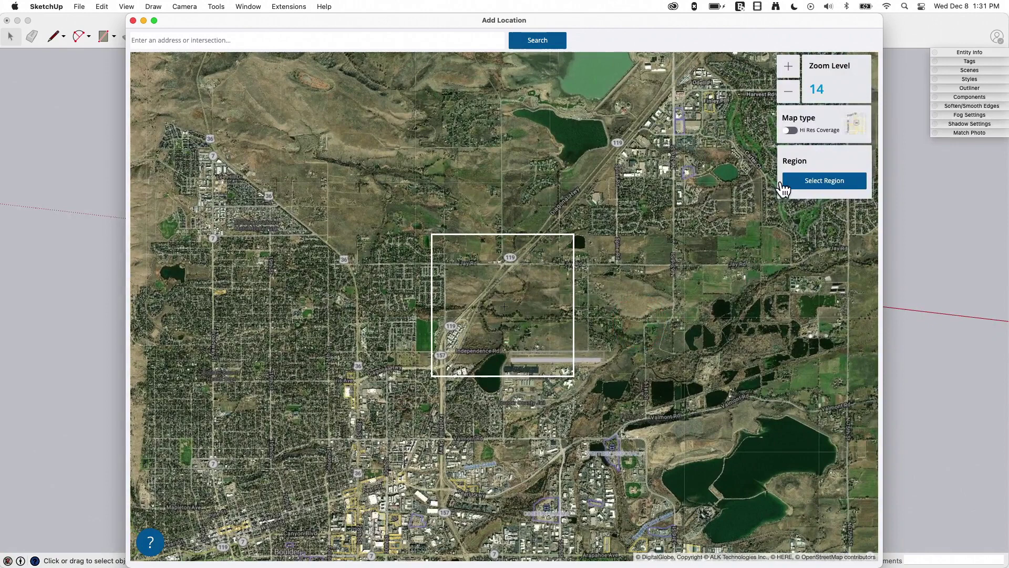
# Step: Import the eastern region as Digital Globe imagery and accept placing it more than 1,000 meters from the model's location
pyautogui.click(811, 182)
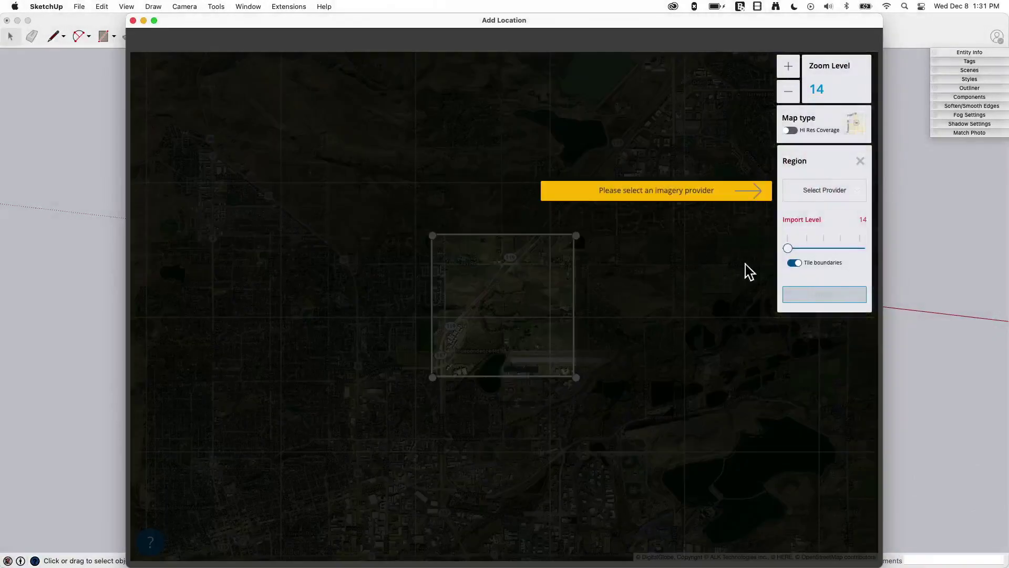
pyautogui.click(815, 195)
pyautogui.click(814, 217)
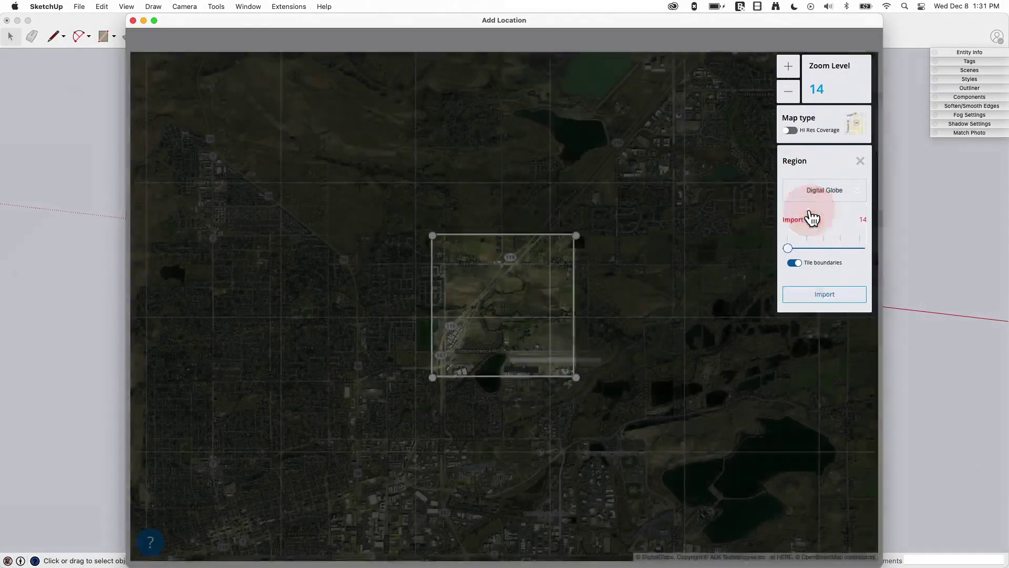
pyautogui.click(814, 298)
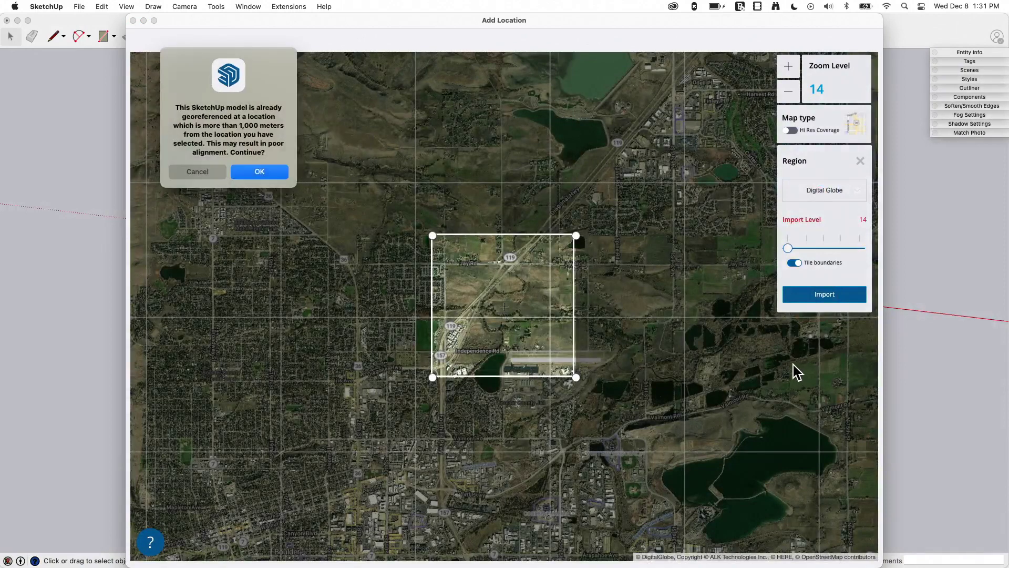
pyautogui.click(260, 172)
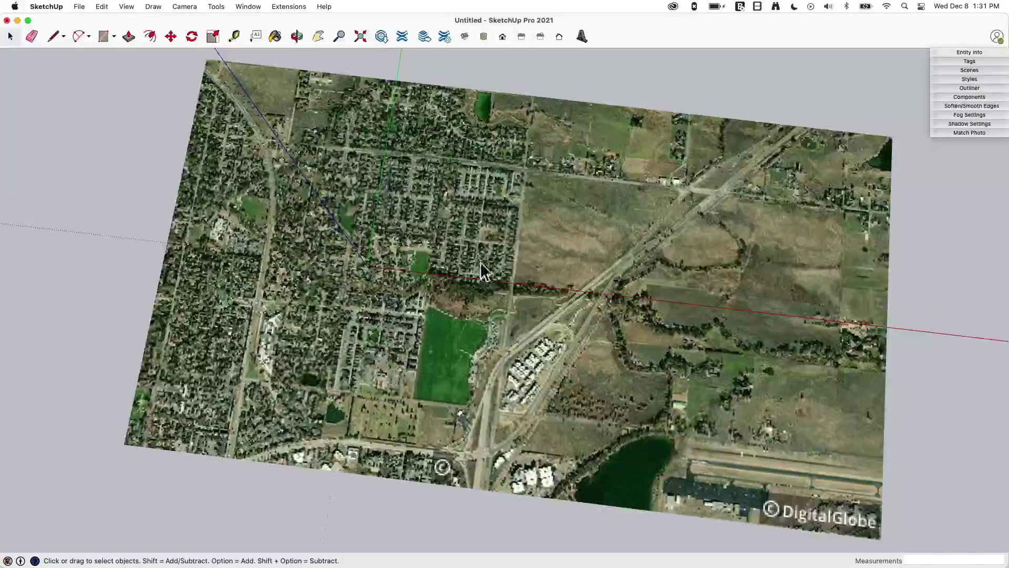
# Step: Examine the alignment and overlap along the seam of the two imagery tiles, selecting each tile in turn
pyautogui.scroll(-3, 478, 284)
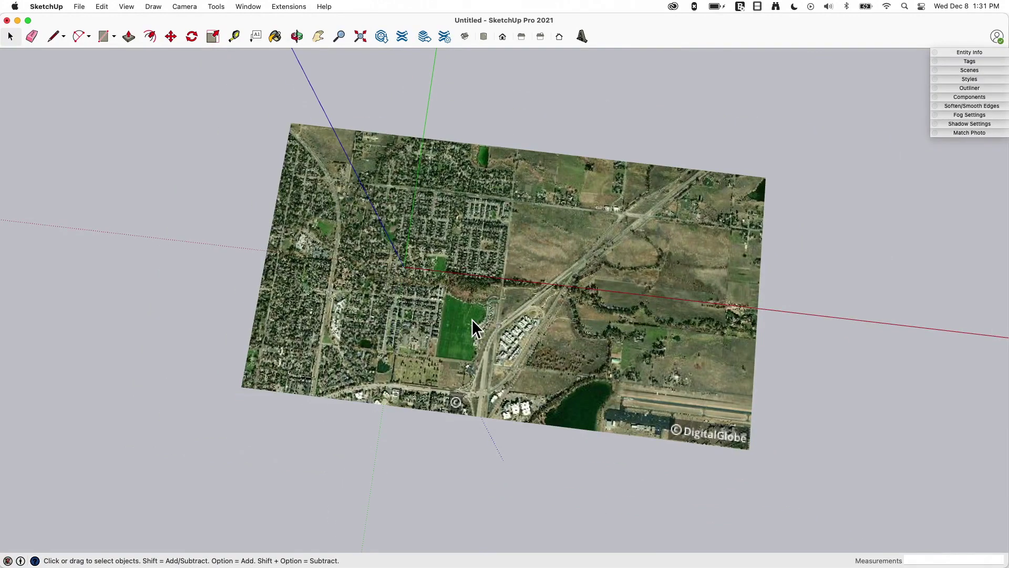
pyautogui.moveTo(419, 239); pyautogui.dragTo(483, 202, button='middle')
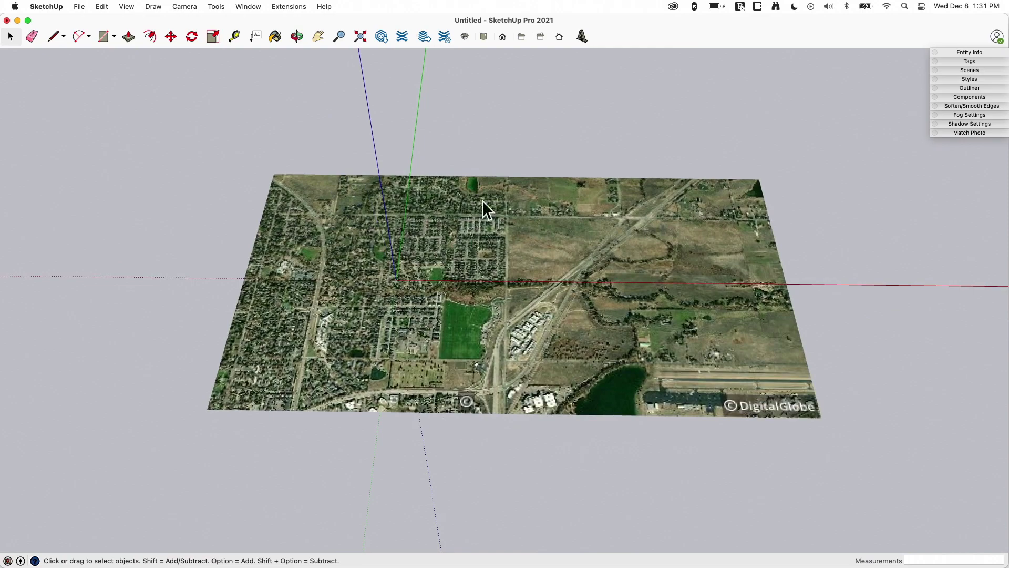
pyautogui.scroll(2, 507, 295)
pyautogui.scroll(1, 507, 292)
pyautogui.moveTo(507, 293); pyautogui.dragTo(631, 440, button='middle')
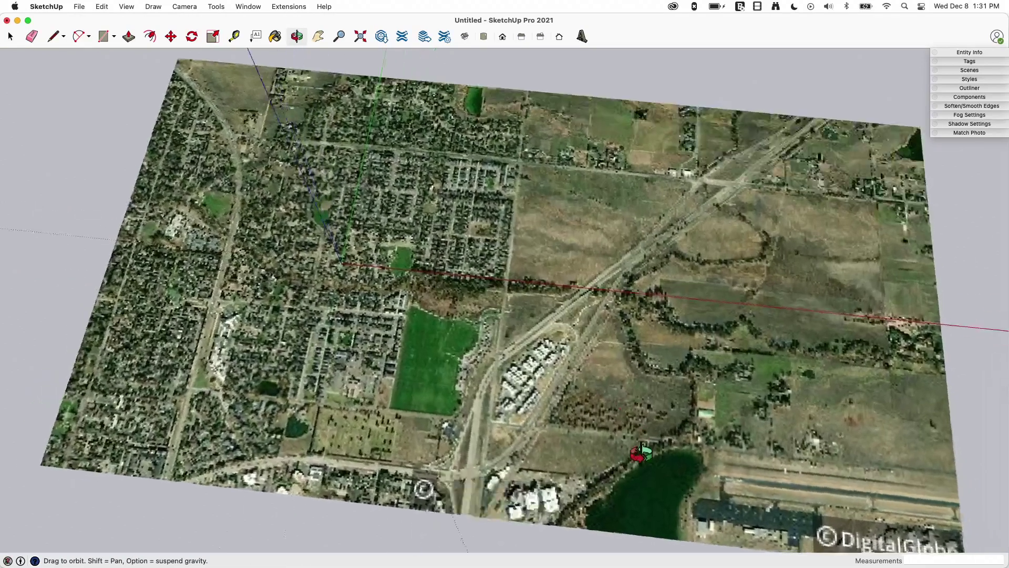
pyautogui.scroll(3, 569, 303)
pyautogui.scroll(-3, 512, 360)
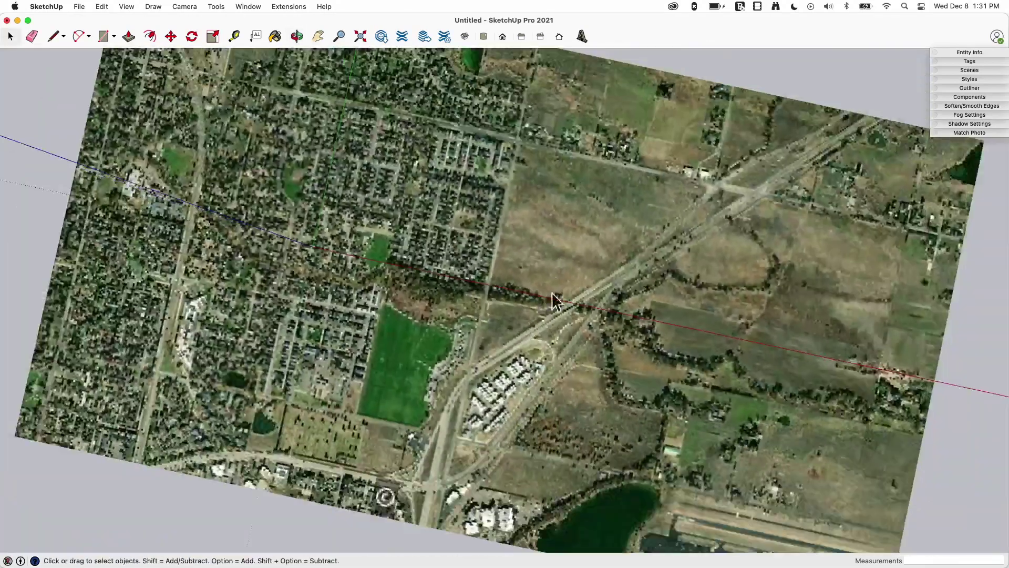
pyautogui.moveTo(513, 361); pyautogui.dragTo(543, 221, button='middle')
pyautogui.click(549, 349)
pyautogui.click(380, 297)
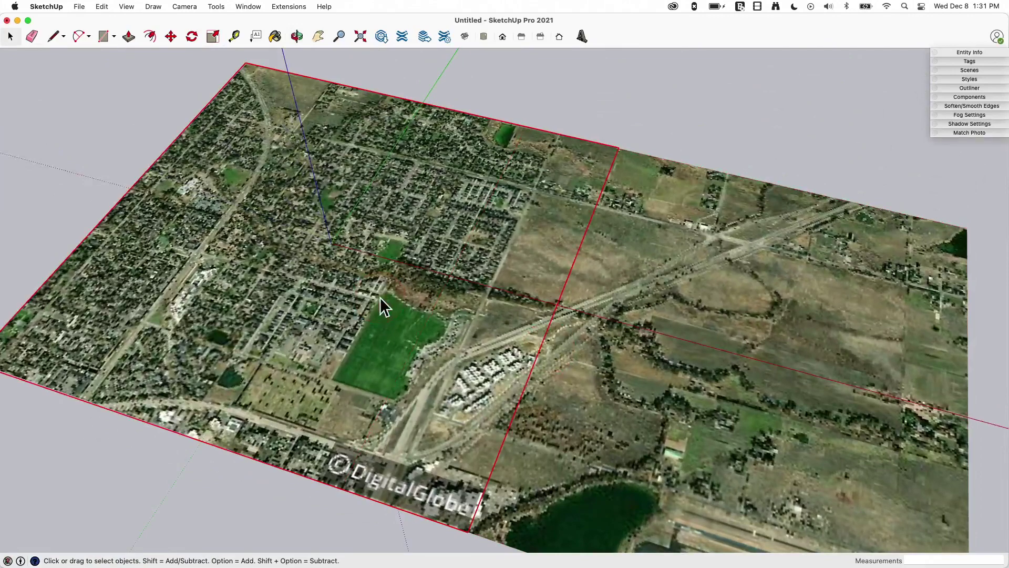
pyautogui.click(682, 355)
pyautogui.click(422, 305)
pyautogui.scroll(-5, 593, 290)
pyautogui.moveTo(593, 290); pyautogui.dragTo(632, 352, button='middle')
pyautogui.click(615, 522)
pyautogui.scroll(6, 500, 355)
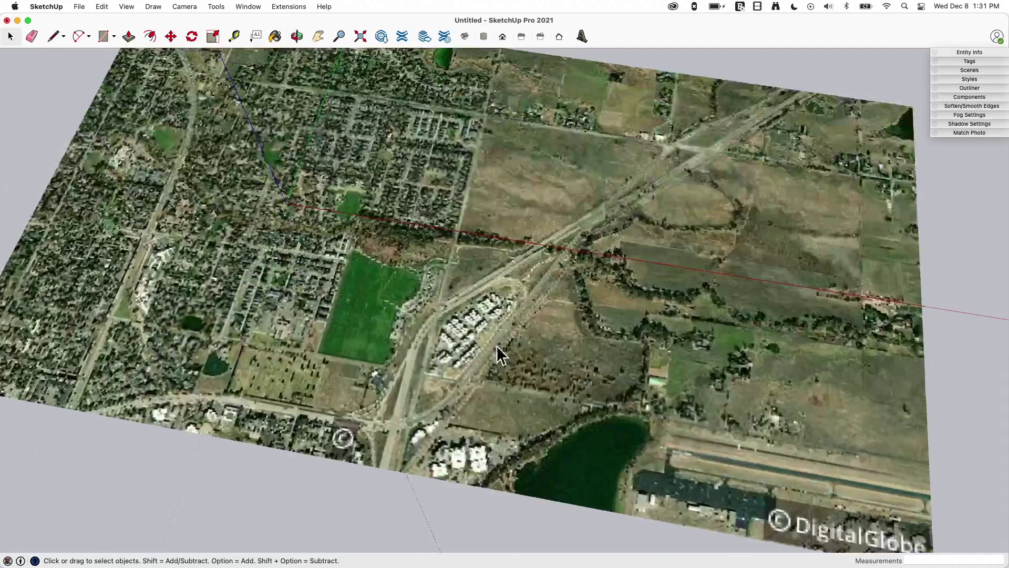
pyautogui.moveTo(501, 355); pyautogui.dragTo(546, 332, button='middle')
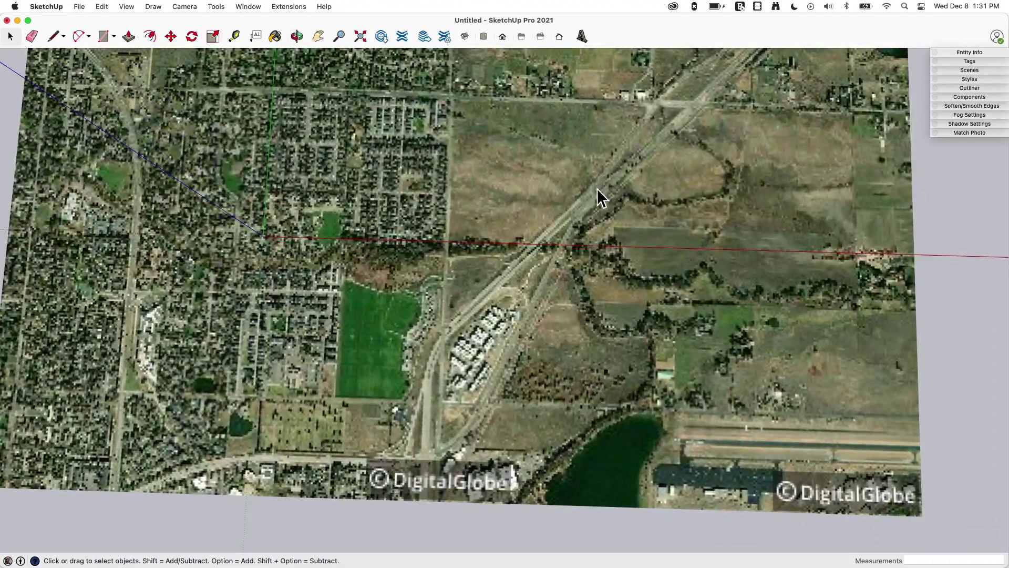
pyautogui.scroll(-5, 578, 199)
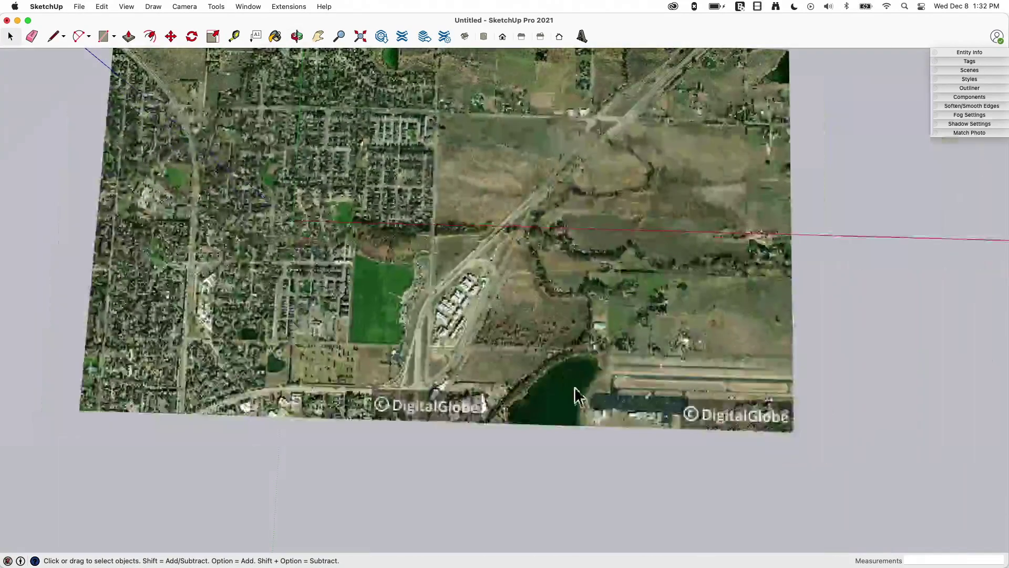
pyautogui.moveTo(557, 363); pyautogui.dragTo(566, 258, button='middle')
pyautogui.scroll(-3, 565, 258)
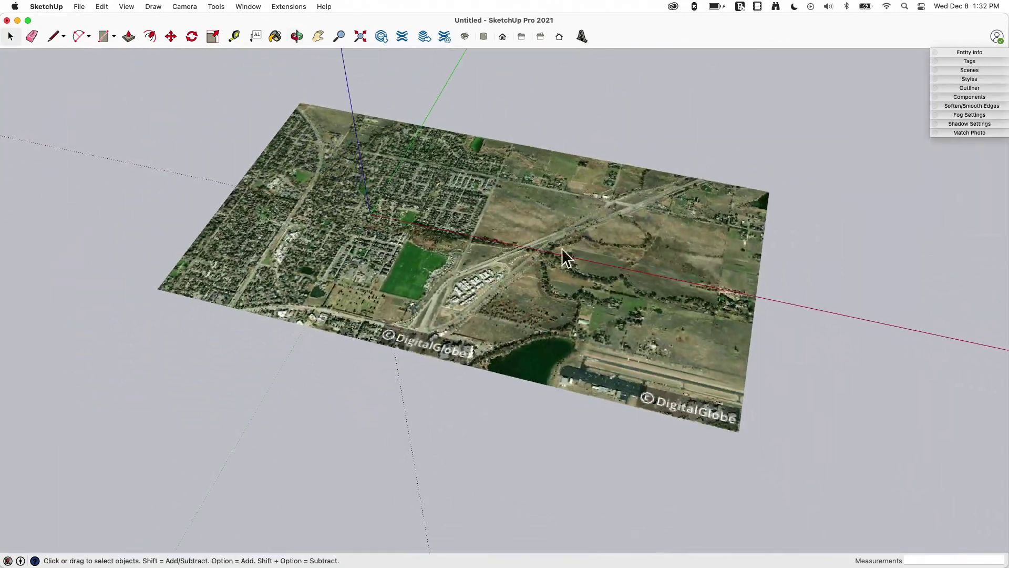
# Step: Start adding more imagery and frame the area just south of the first tile in the import region
pyautogui.click(79, 7)
pyautogui.click(213, 186)
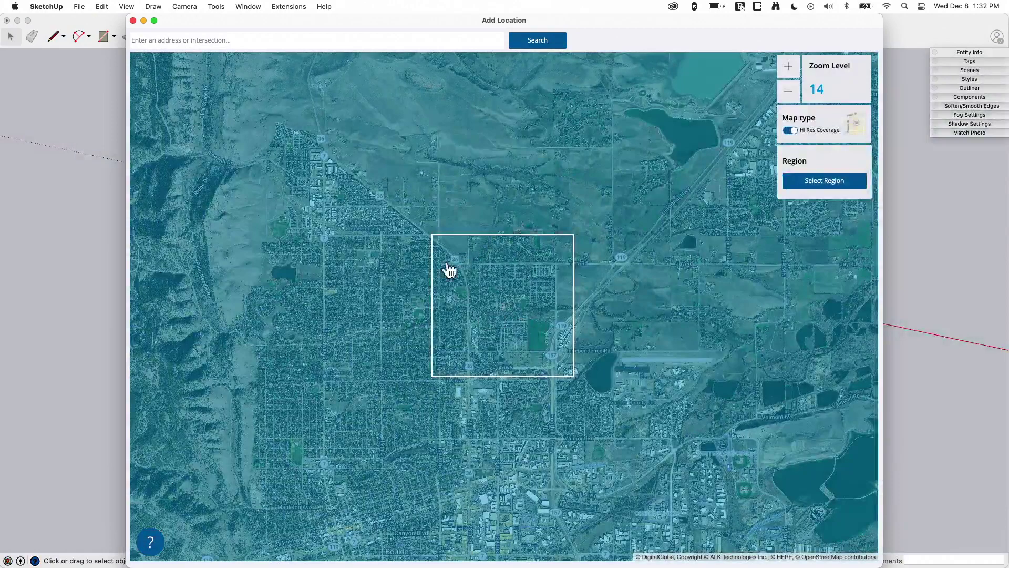
pyautogui.moveTo(608, 338); pyautogui.dragTo(613, 227)
# Step: Import the southern region with Digital Globe as the imagery provider and accept its distance from the model's location
pyautogui.click(829, 184)
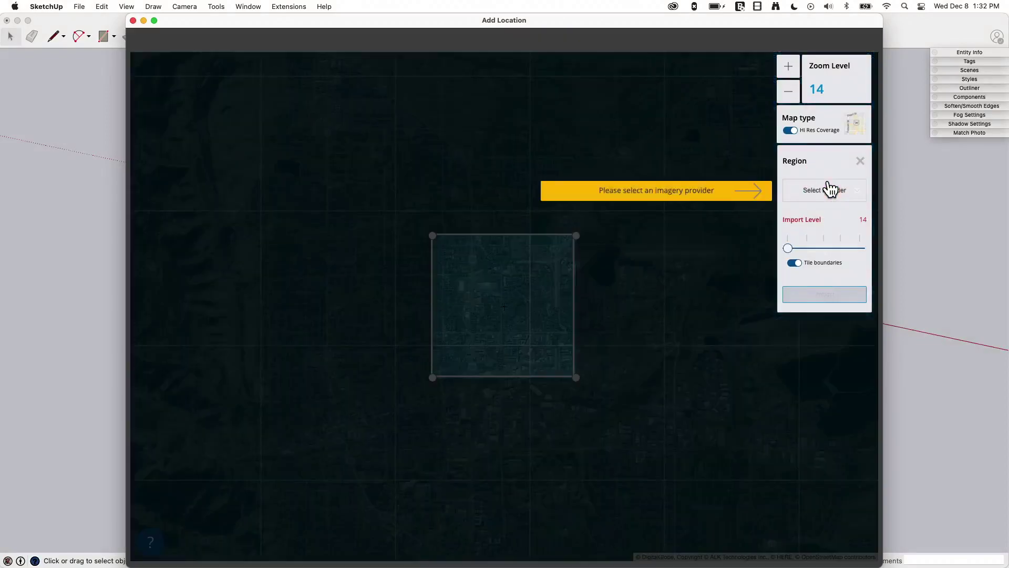
pyautogui.click(804, 197)
pyautogui.click(804, 220)
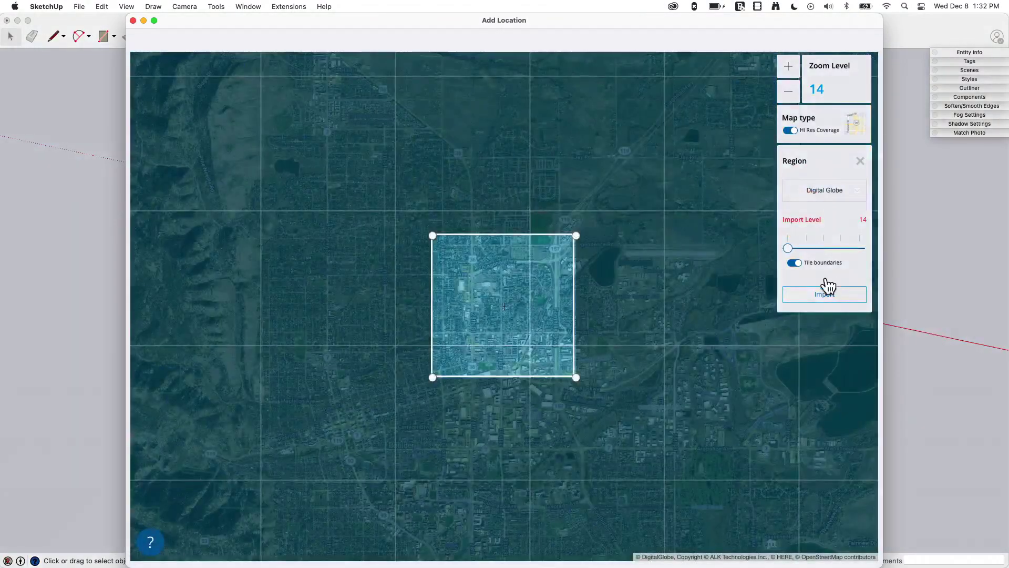
pyautogui.click(825, 295)
pyautogui.click(254, 172)
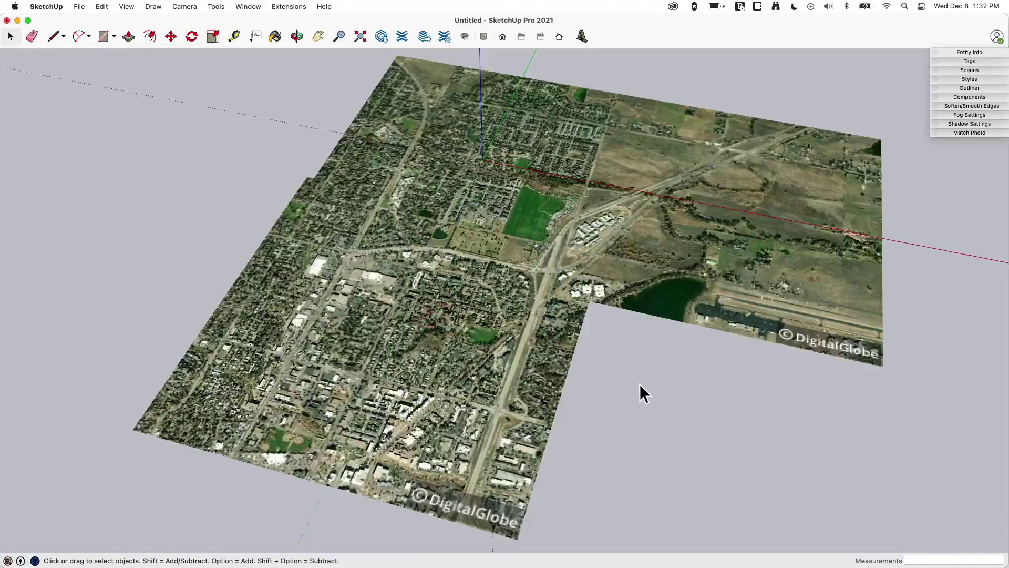
# Step: Start adding more imagery and frame the missing southeastern area, south of the eastern tile and east of the southern tile
pyautogui.moveTo(639, 384); pyautogui.dragTo(674, 425, button='middle')
pyautogui.scroll(-3, 576, 220)
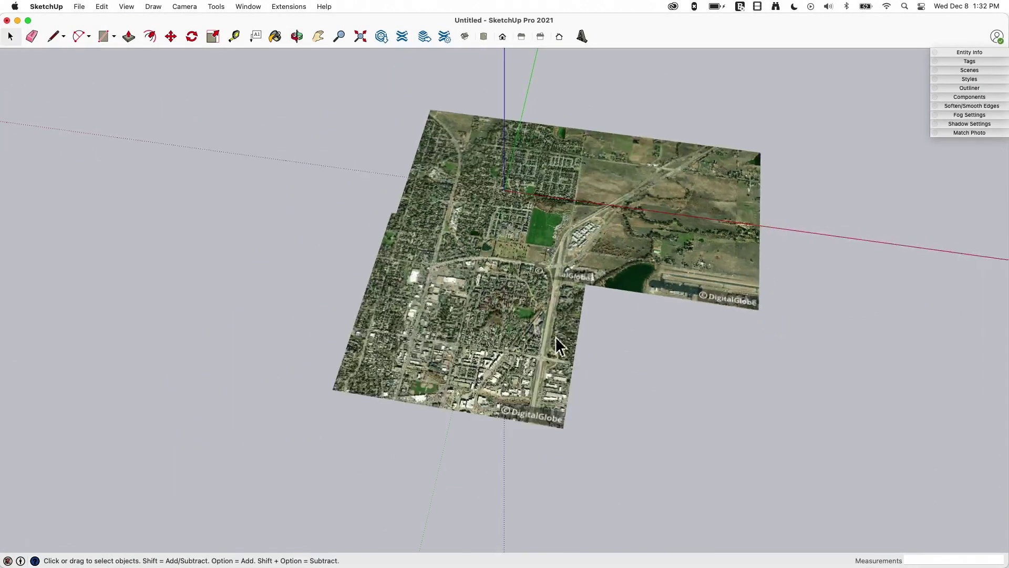
pyautogui.click(79, 6)
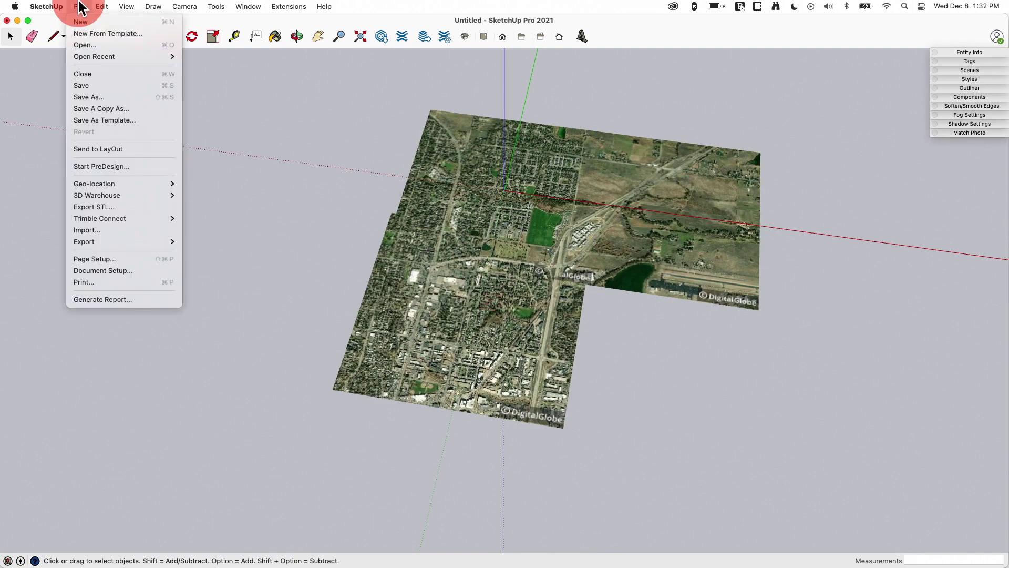
pyautogui.click(119, 182)
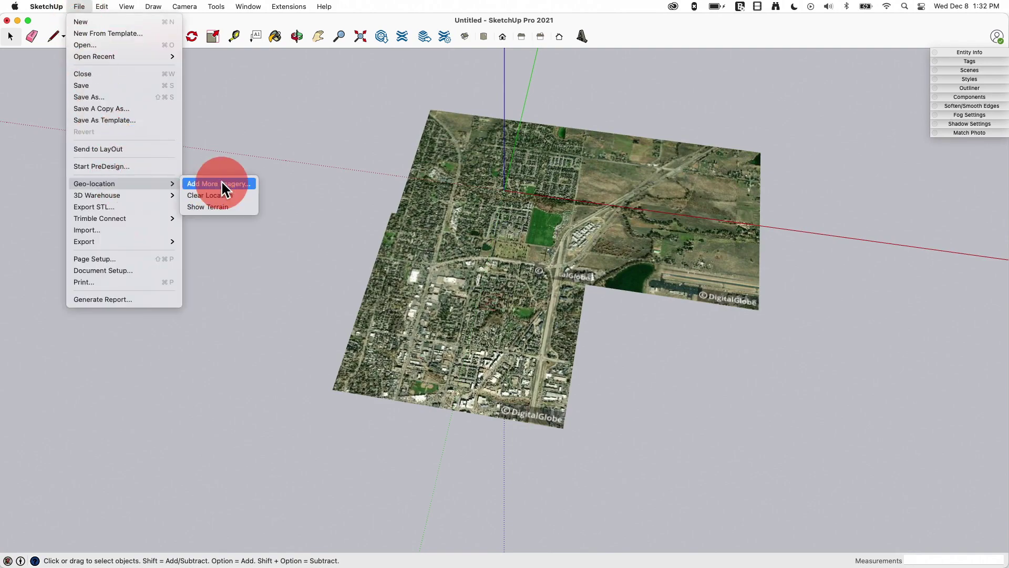
pyautogui.click(231, 184)
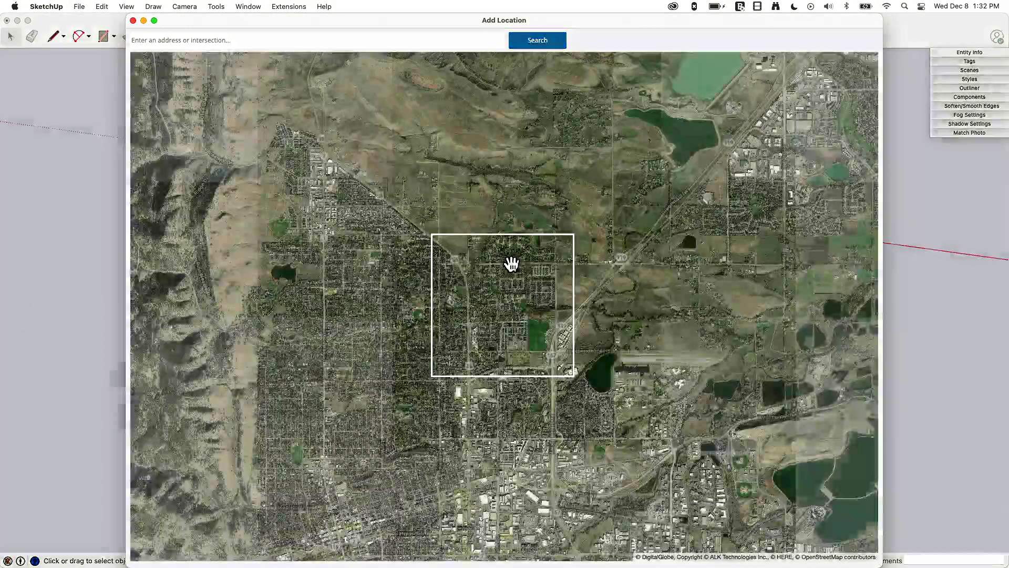
pyautogui.moveTo(534, 317); pyautogui.dragTo(417, 211)
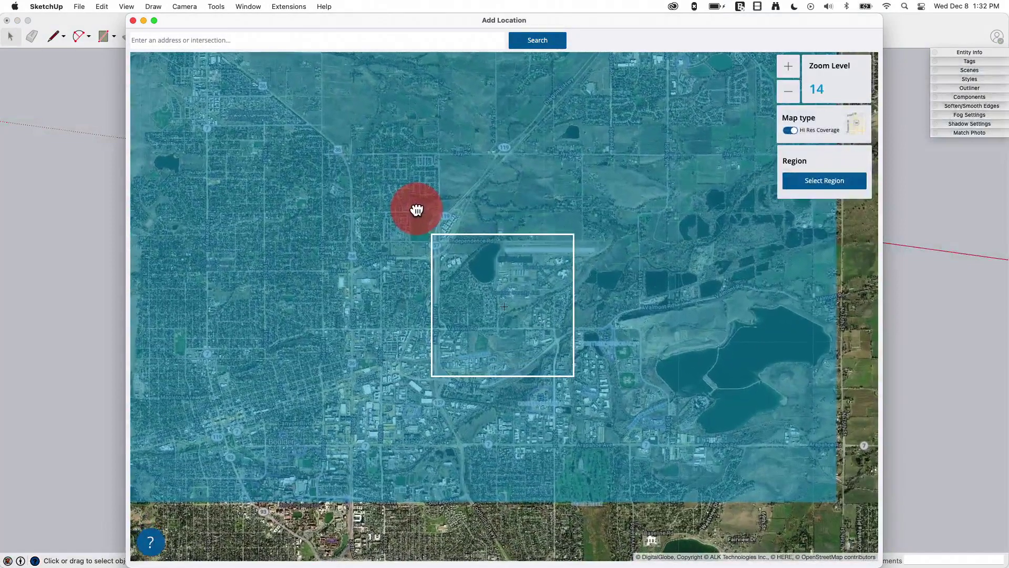
# Step: Import the southeastern region with Digital Globe as the imagery provider and accept its distance from the model's location
pyautogui.click(830, 190)
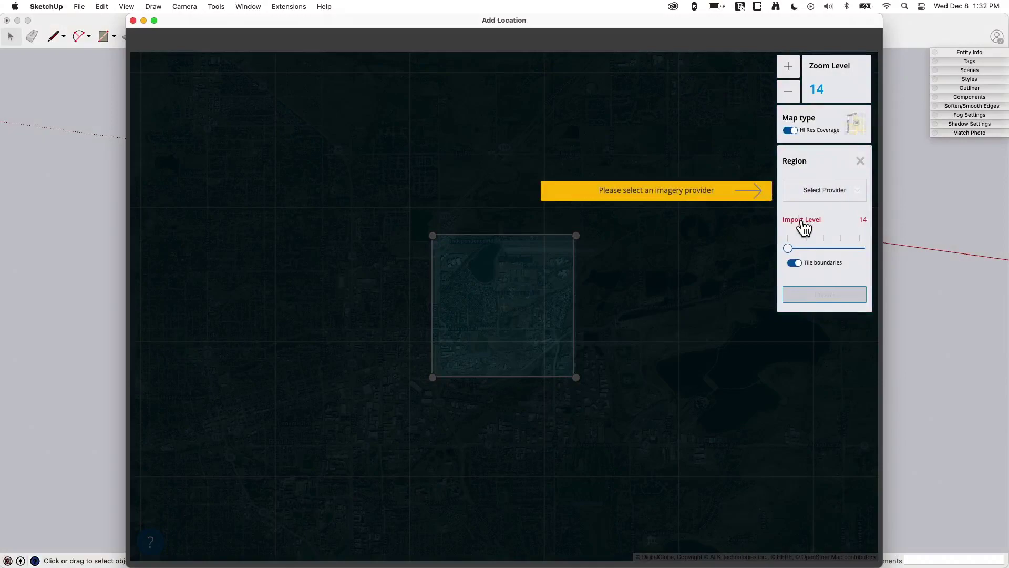
pyautogui.click(805, 200)
pyautogui.click(814, 215)
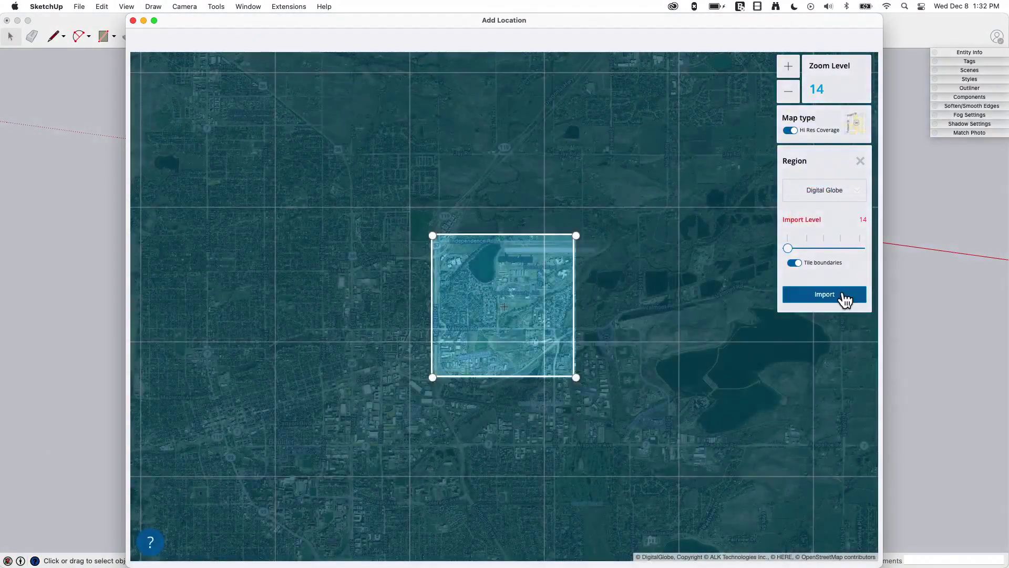
pyautogui.click(844, 296)
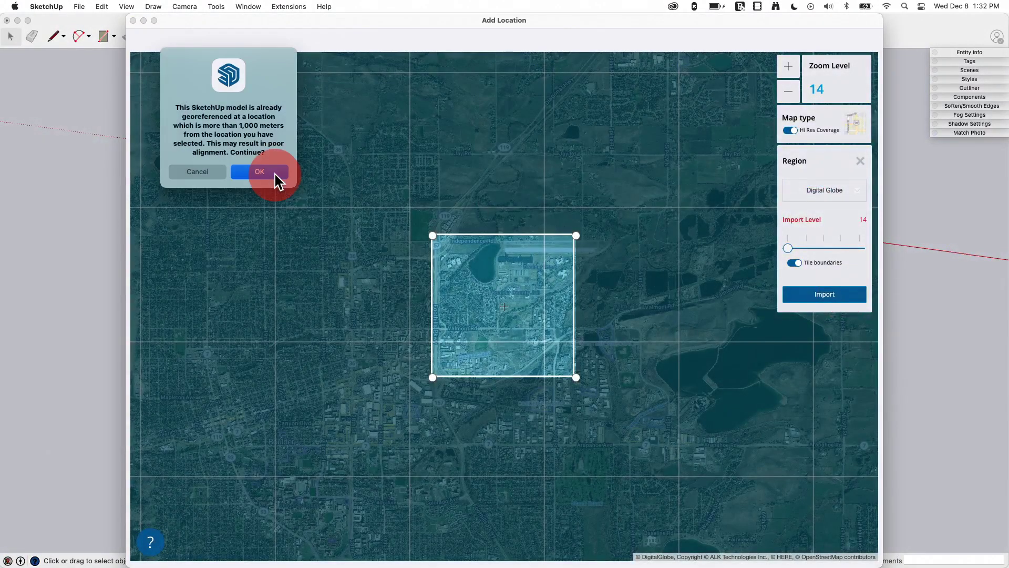
pyautogui.click(276, 174)
# Step: Examine how the four imagery tiles line up along their shared edges and at the central overlap
pyautogui.press('o')
pyautogui.scroll(2, 901, 309)
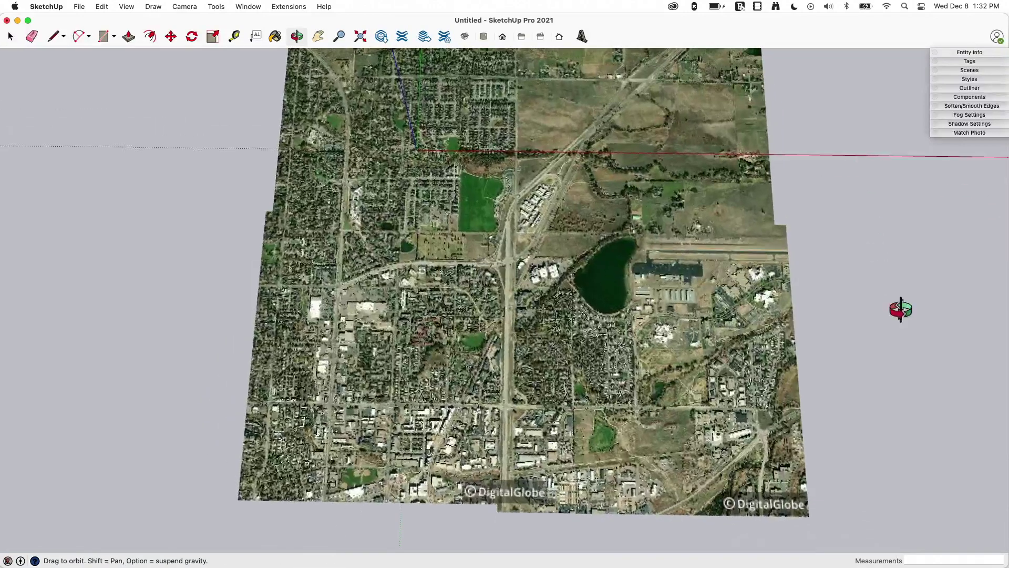
pyautogui.scroll(-3, 901, 309)
pyautogui.press('space')
pyautogui.moveTo(828, 250); pyautogui.dragTo(721, 234, button='middle')
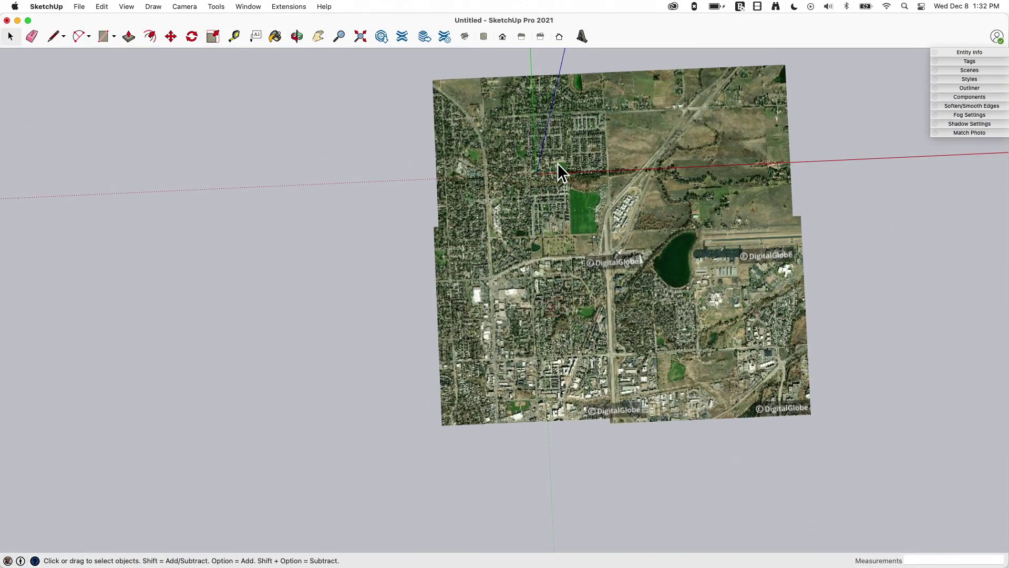
pyautogui.moveTo(664, 209); pyautogui.dragTo(341, 387, button='middle')
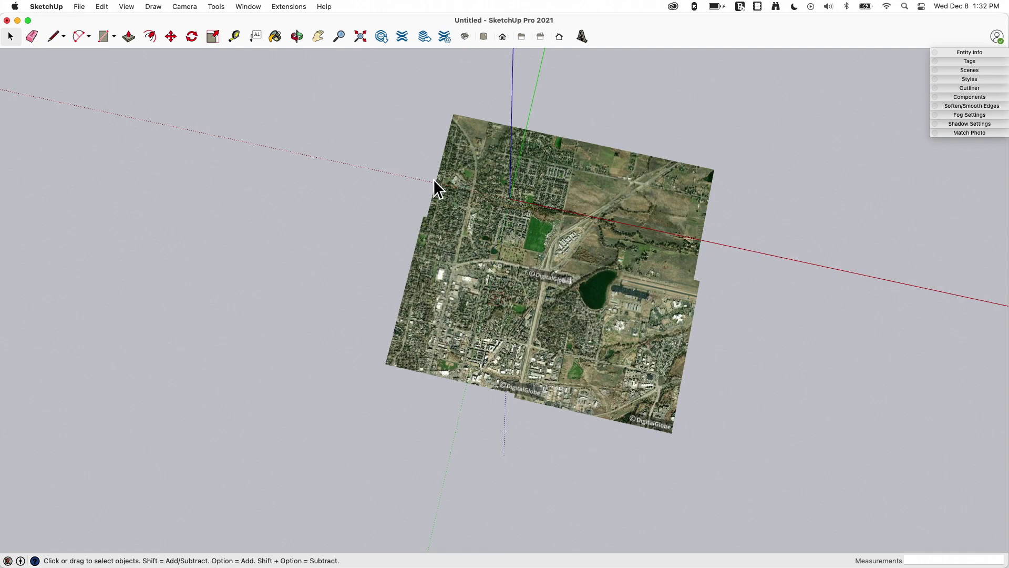
pyautogui.scroll(5, 500, 340)
pyautogui.moveTo(759, 412); pyautogui.dragTo(706, 311, button='middle')
pyautogui.scroll(3, 707, 319)
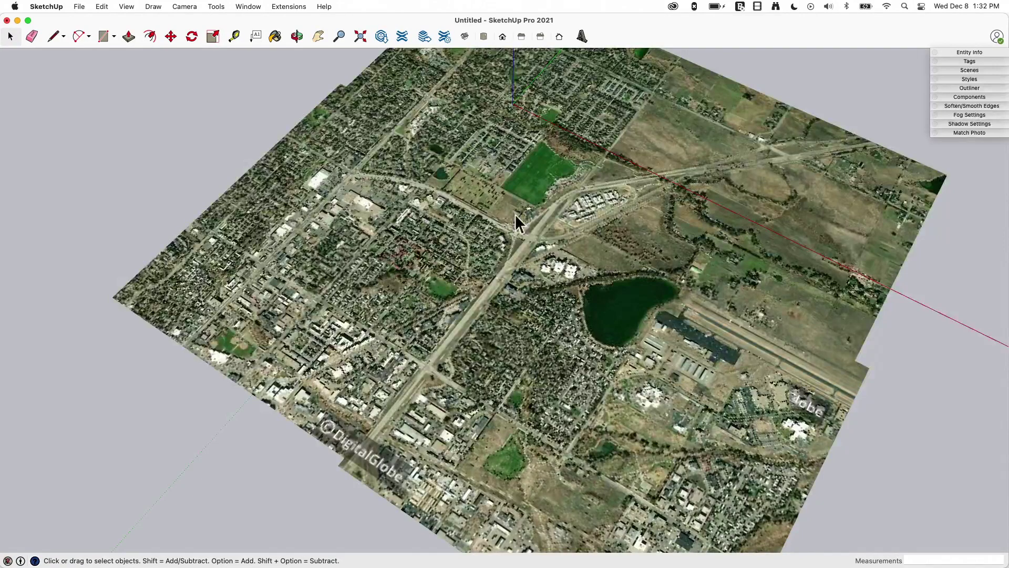
pyautogui.moveTo(422, 411); pyautogui.dragTo(694, 402, button='middle')
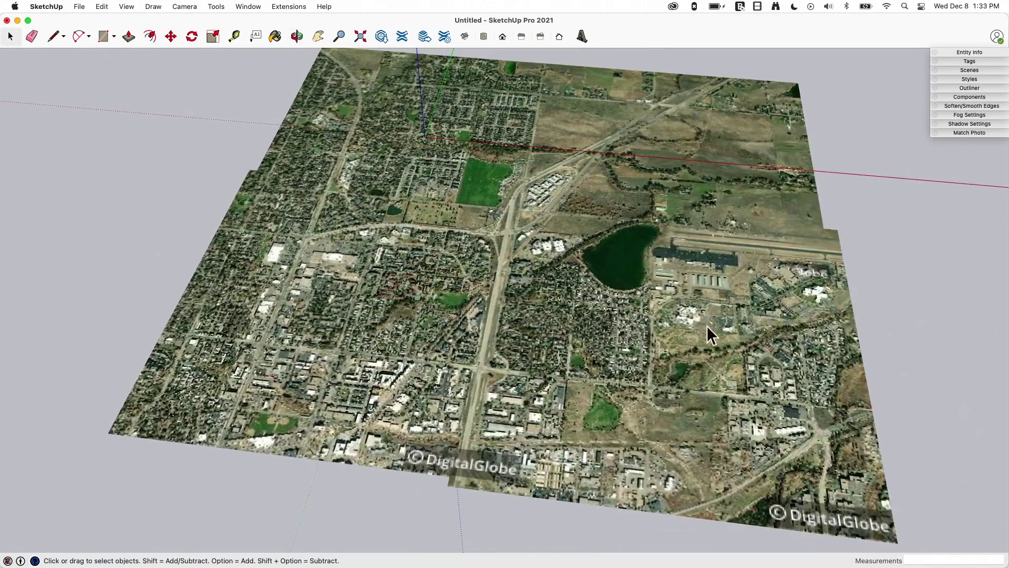
# Step: Show the terrain for the imported tiles and display its hidden geometry
pyautogui.moveTo(82, 9)
pyautogui.mouseDown()
pyautogui.moveTo(106, 184)
pyautogui.moveTo(180, 180)
pyautogui.moveTo(233, 207)
pyautogui.mouseUp()
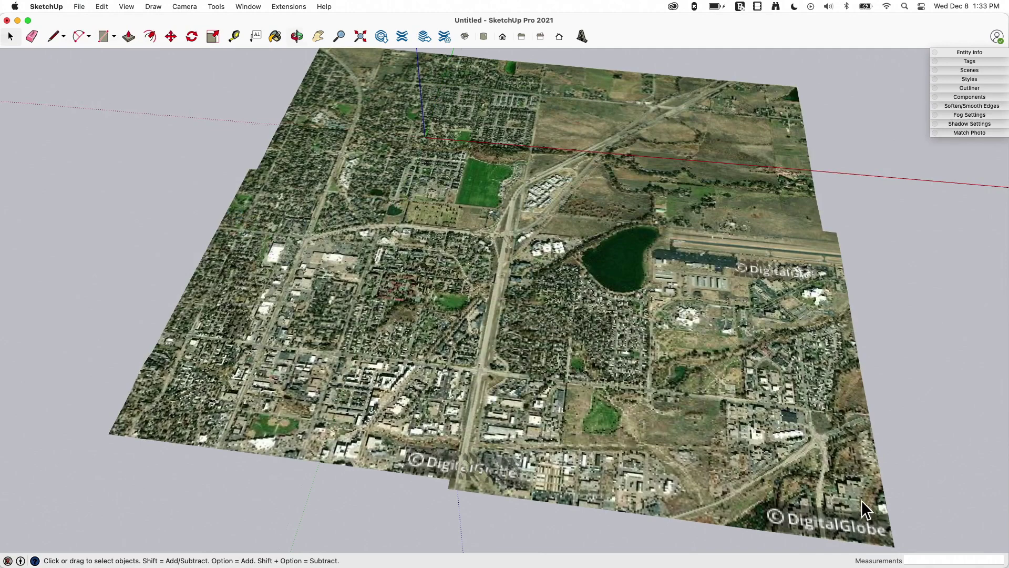
pyautogui.moveTo(866, 510); pyautogui.dragTo(820, 379, button='middle')
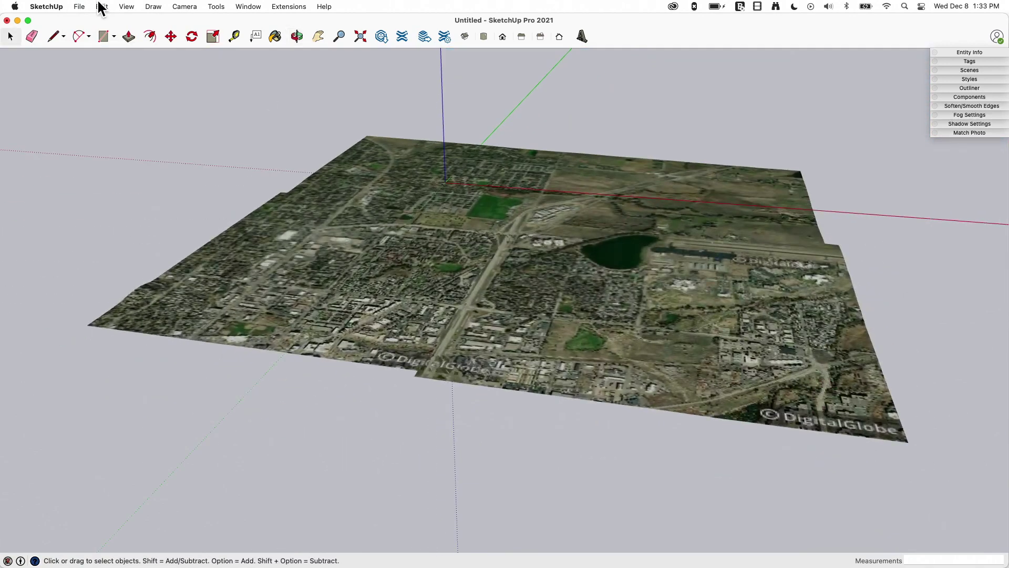
pyautogui.click(129, 8)
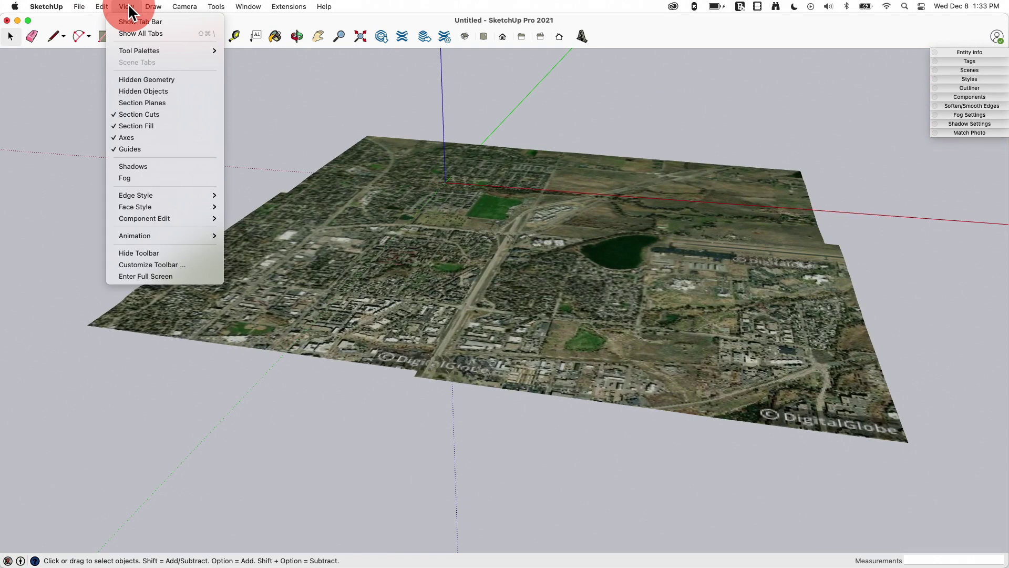
pyautogui.click(150, 80)
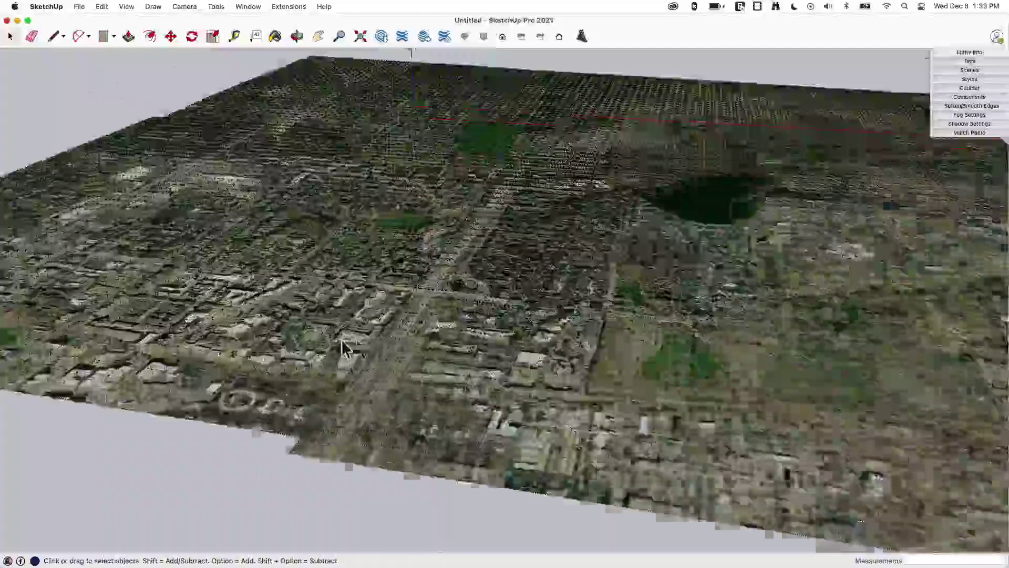
# Step: Examine the terrain mesh where the tiles overlap, and turn the hidden geometry display back off
pyautogui.scroll(10, 343, 349)
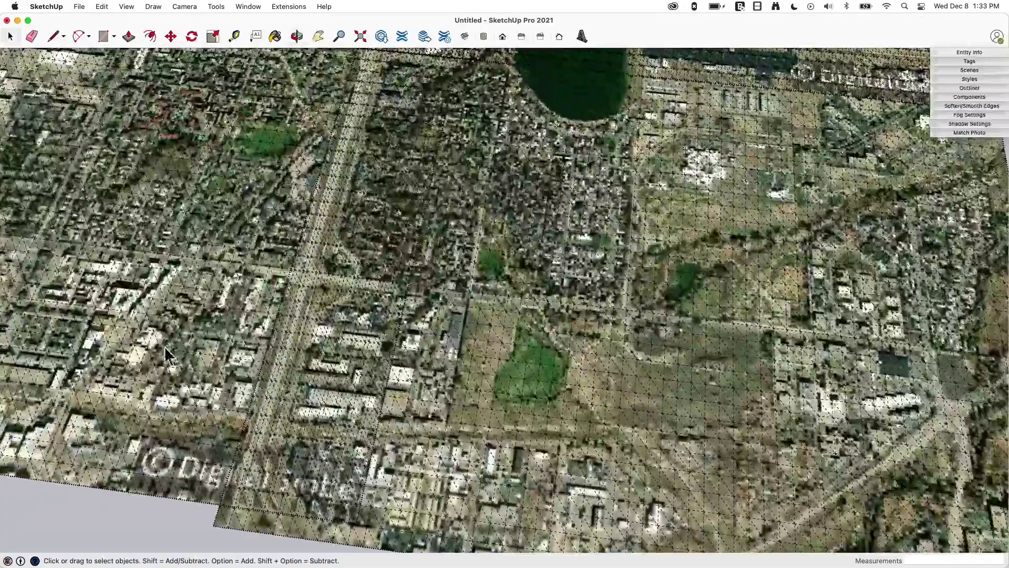
pyautogui.moveTo(490, 309); pyautogui.dragTo(423, 300, button='middle')
pyautogui.scroll(-5, 415, 202)
pyautogui.scroll(-3, 387, 203)
pyautogui.scroll(-2, 381, 256)
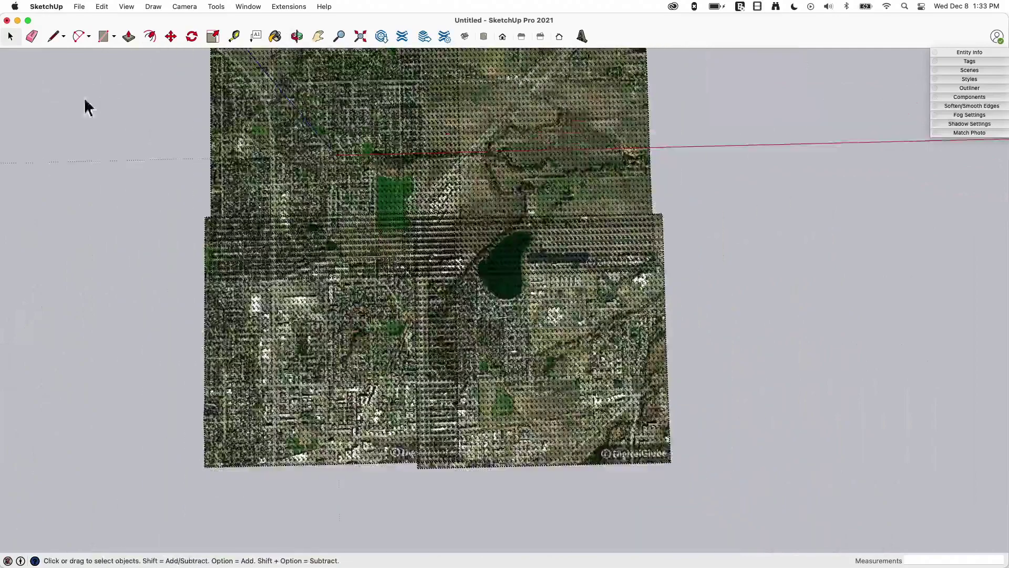
pyautogui.click(127, 6)
pyautogui.click(134, 85)
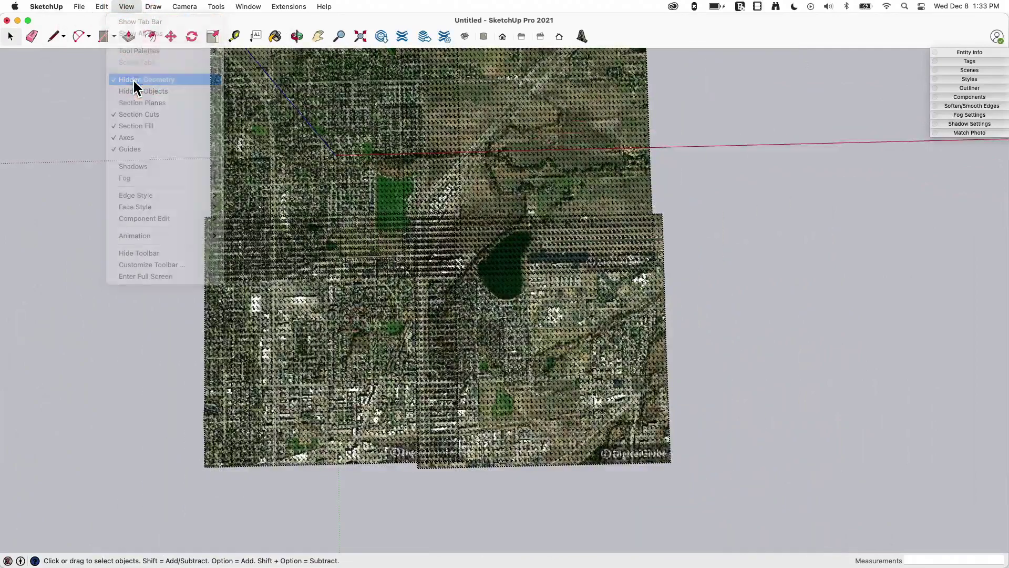
# Step: Look over the terrain tiles from above and at an angle, and switch them back to flat imagery
pyautogui.moveTo(524, 288); pyautogui.dragTo(535, 298, button='middle')
pyautogui.scroll(-2, 536, 298)
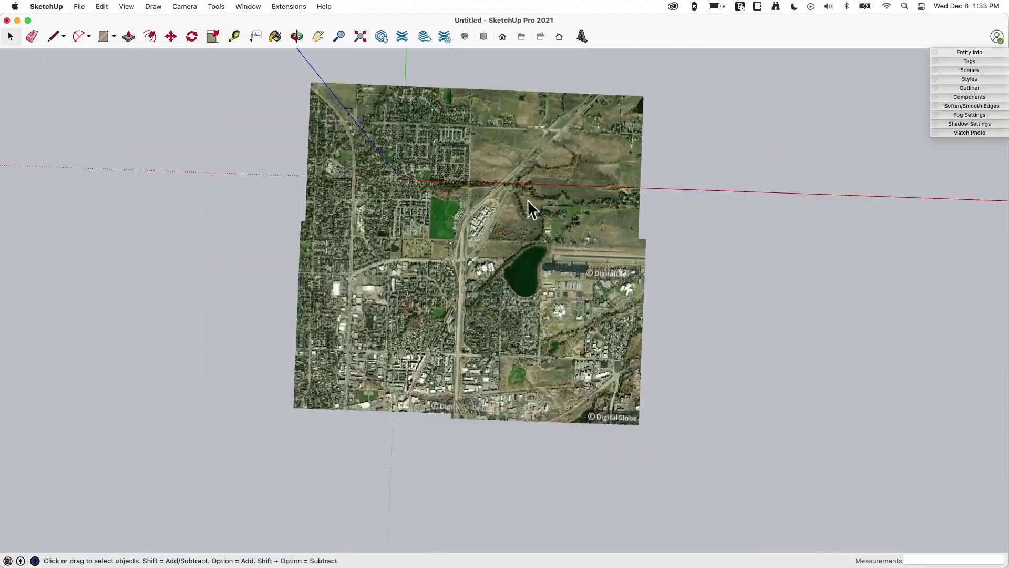
pyautogui.scroll(2, 508, 220)
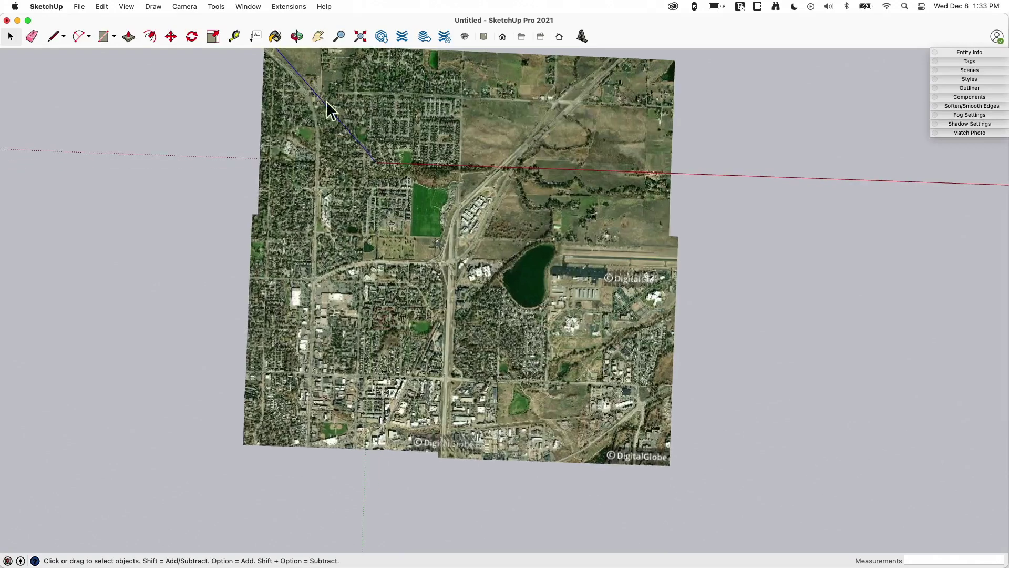
pyautogui.moveTo(417, 336); pyautogui.dragTo(358, 248, button='middle')
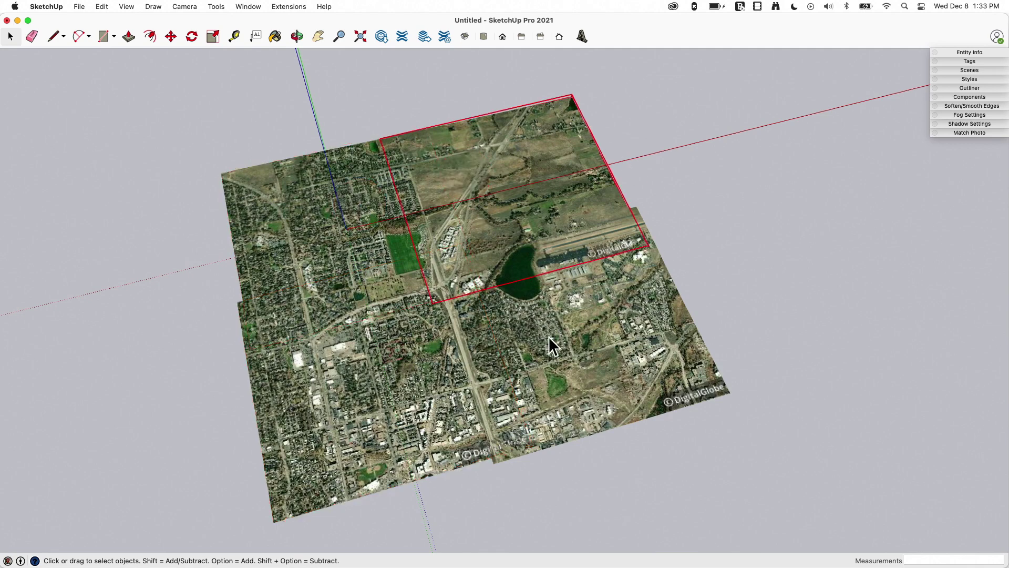
pyautogui.moveTo(79, 6); pyautogui.dragTo(233, 207)
# Step: Review the assembled flat four-tile site as a whole, up close and from several angles
pyautogui.moveTo(590, 359); pyautogui.dragTo(456, 305, button='middle')
pyautogui.scroll(3, 541, 226)
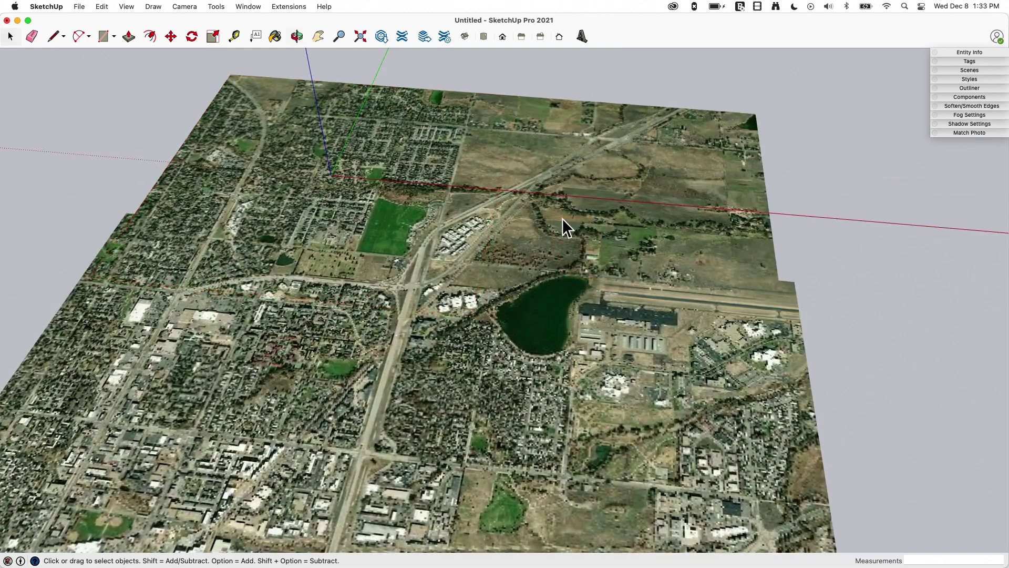
pyautogui.moveTo(563, 225); pyautogui.dragTo(620, 256, button='middle')
pyautogui.scroll(-4, 621, 242)
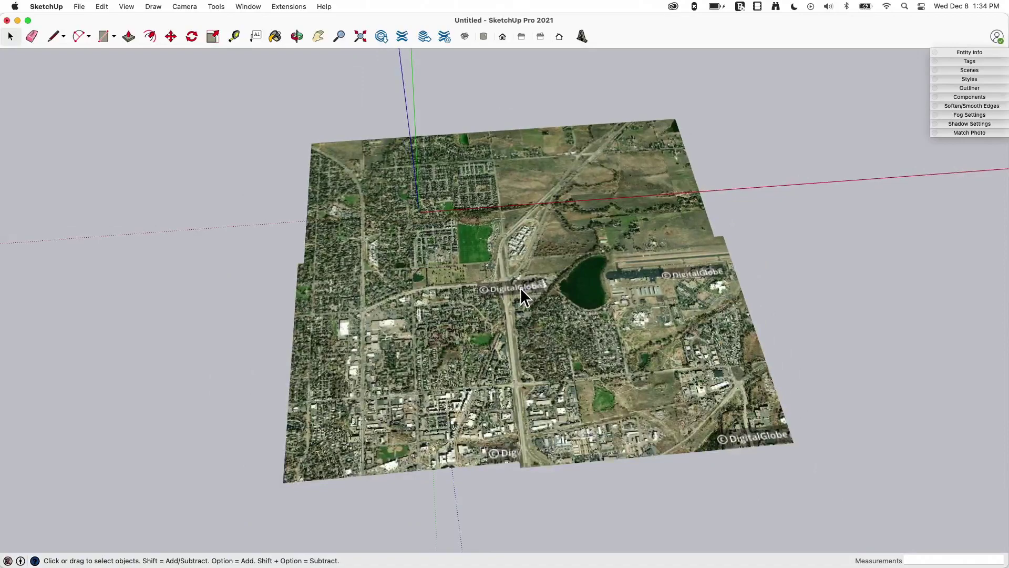
pyautogui.moveTo(524, 297); pyautogui.dragTo(419, 260, button='middle')
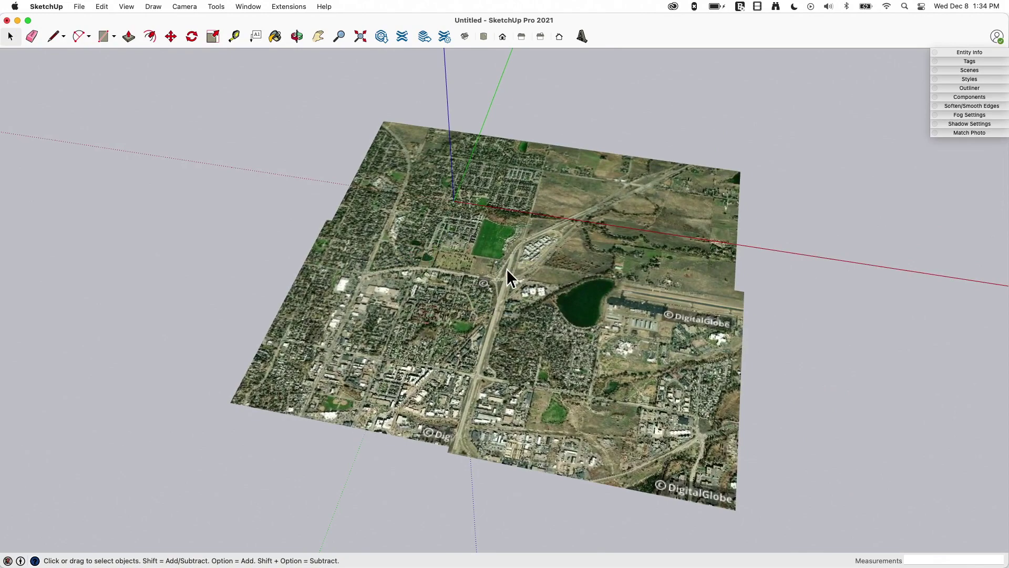
pyautogui.moveTo(506, 270); pyautogui.dragTo(506, 228, button='middle')
pyautogui.scroll(3, 506, 229)
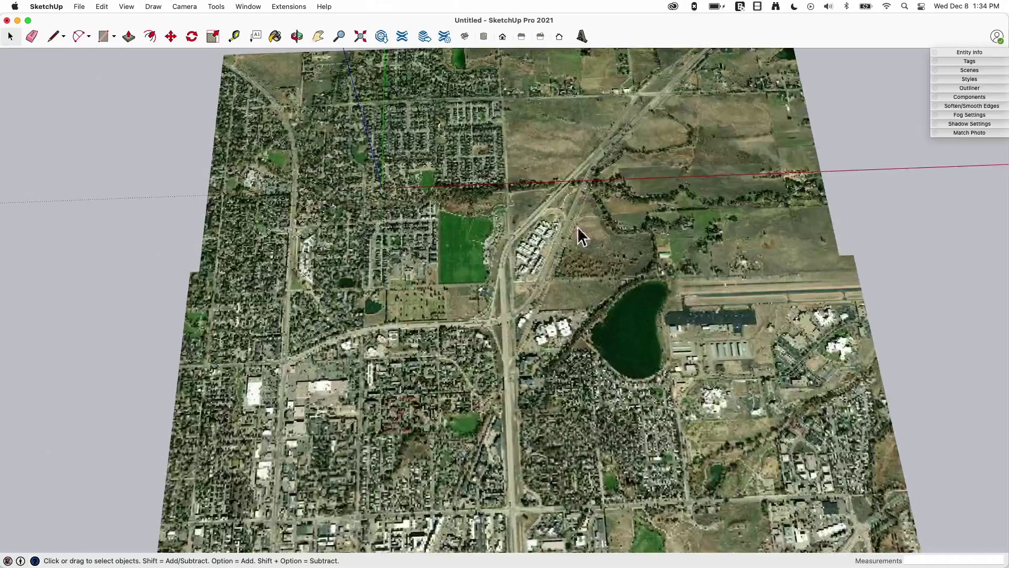
pyautogui.scroll(-3, 288, 123)
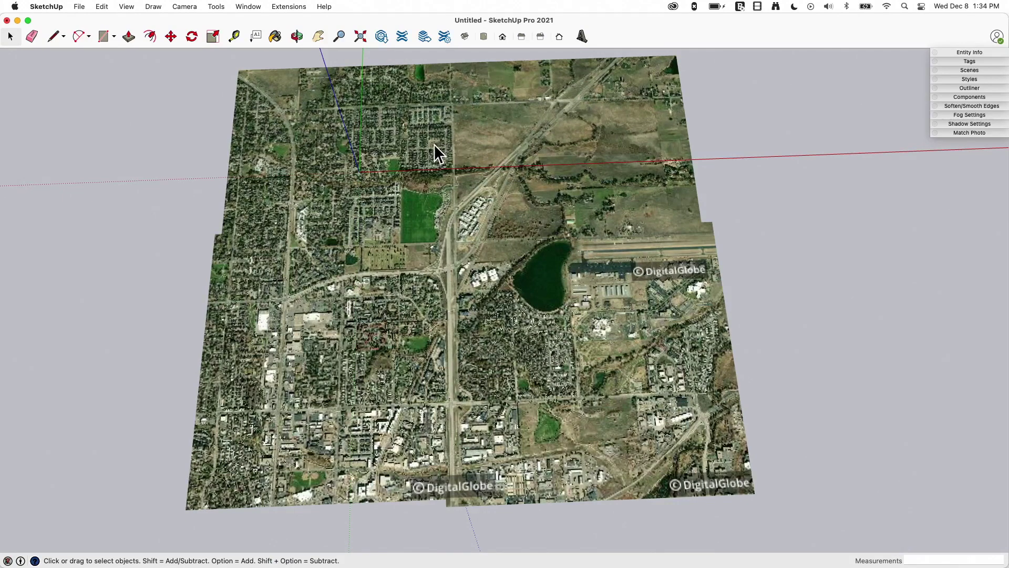
pyautogui.press('o')
pyautogui.moveTo(631, 210); pyautogui.dragTo(736, 201)
pyautogui.press('space')
pyautogui.scroll(2, 736, 201)
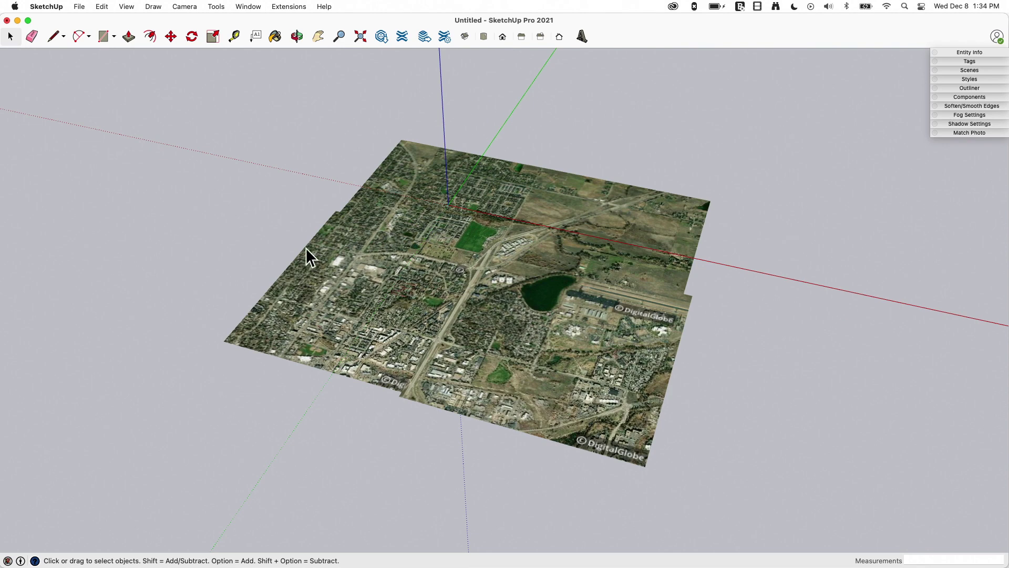
pyautogui.moveTo(563, 375); pyautogui.dragTo(556, 357, button='middle')
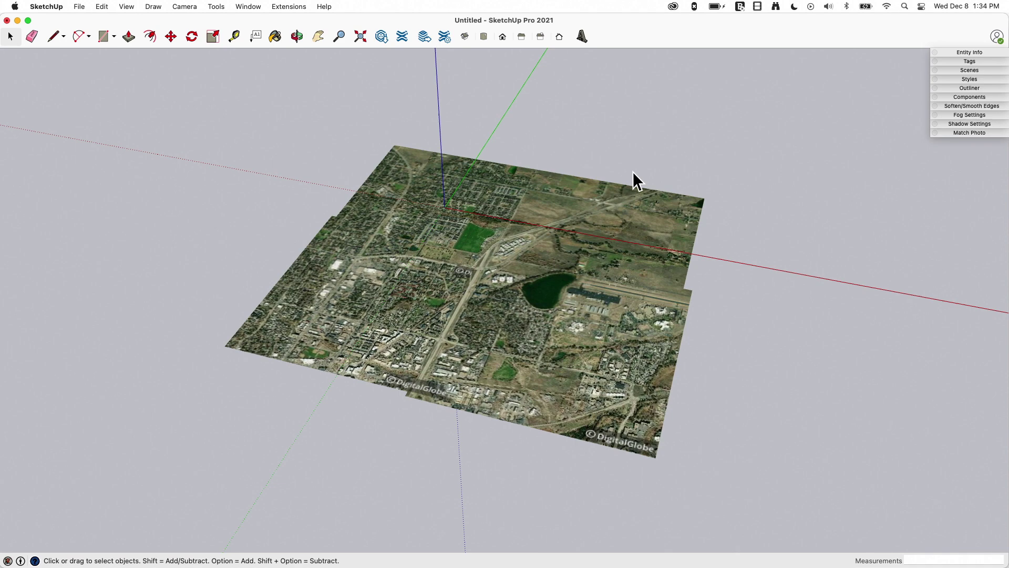
pyautogui.moveTo(416, 374); pyautogui.dragTo(397, 388, button='middle')
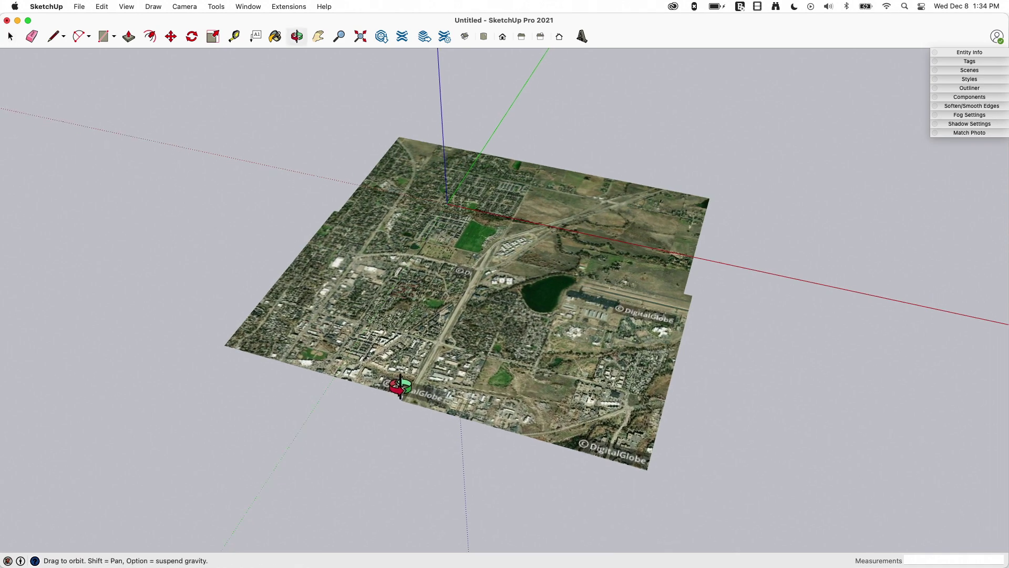